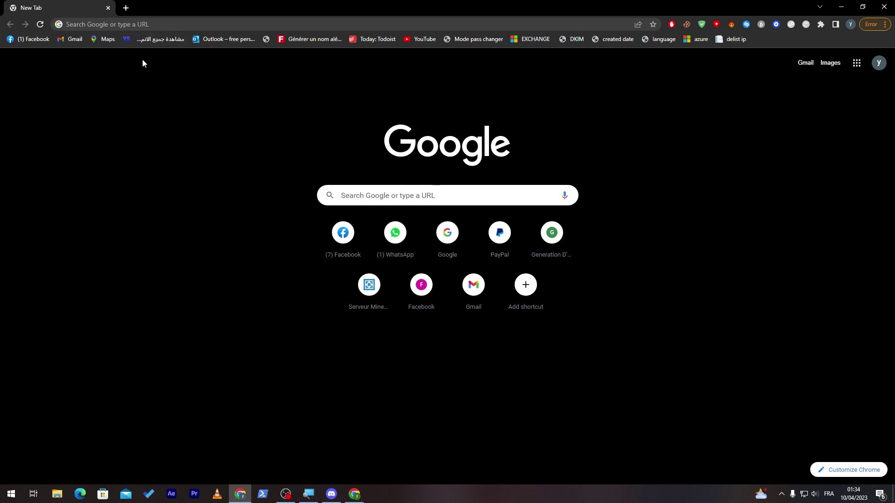
- Go to squarespace.com
left_click(68, 24)
type("squarespace.com")
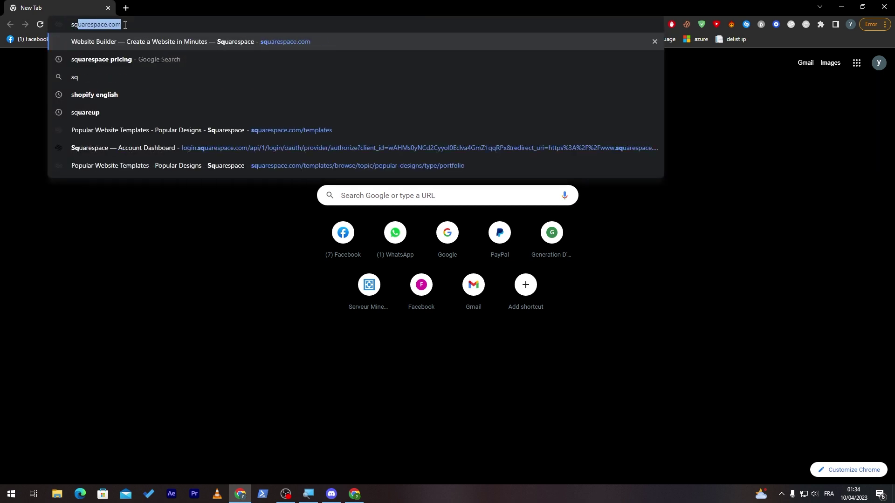
key("Return")
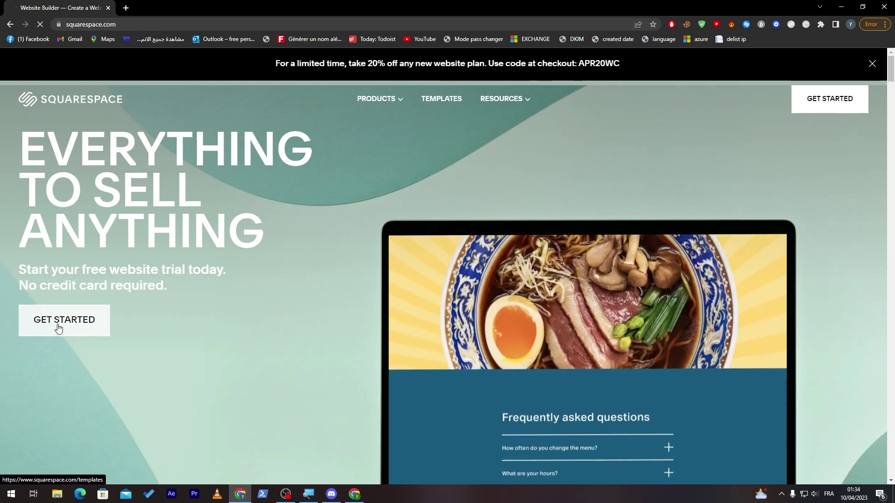
- Start a new site from the Zaatar template, filtered to Blog and Fashion
left_click(58, 328)
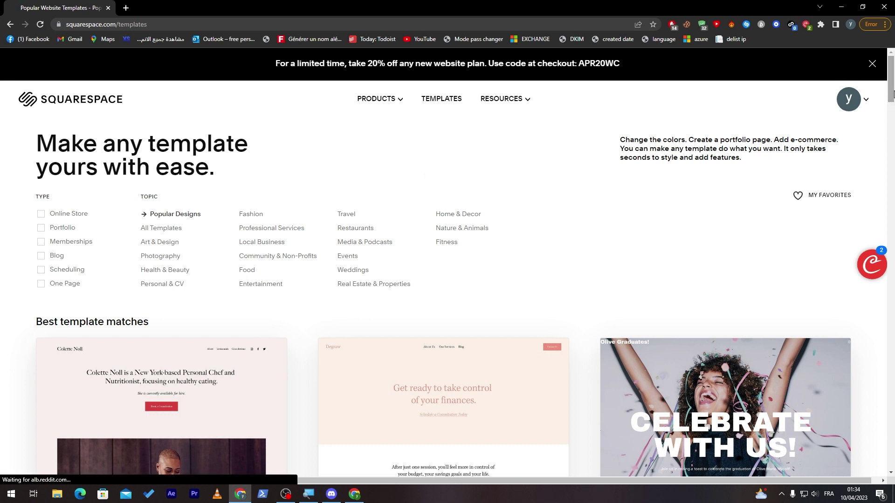
scroll(524, 134, "down", 1)
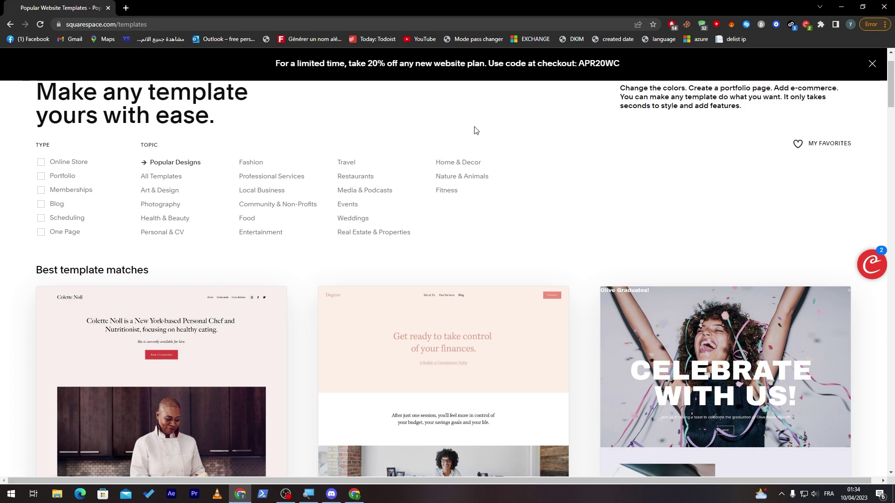
left_click(41, 206)
left_click(251, 162)
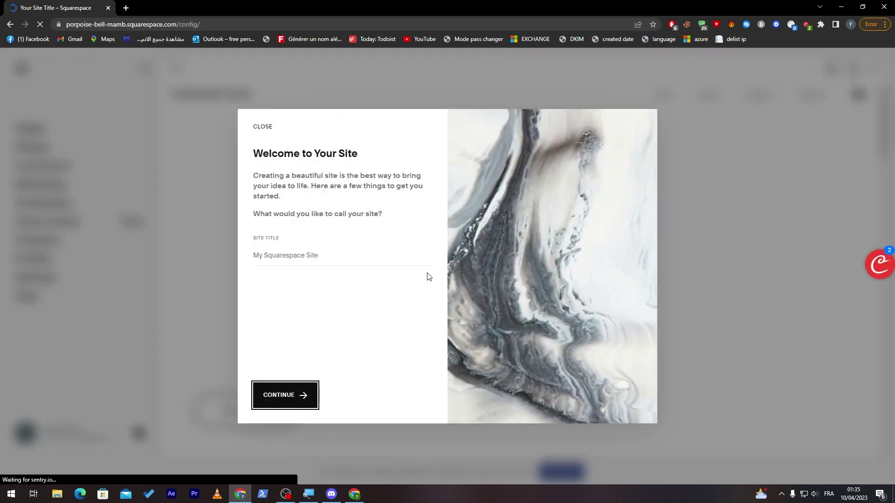
left_click(329, 258)
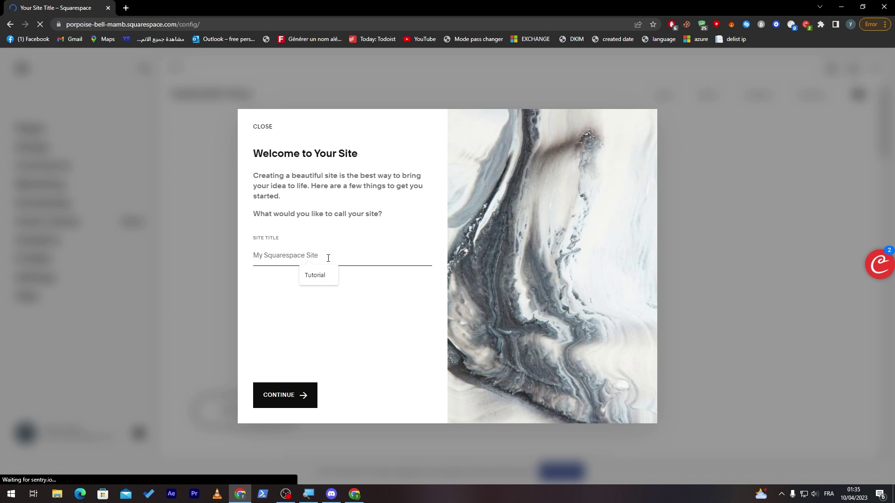
- Title the site 'Tutorial' and step through the welcome tour to the editor
type("Tutorial")
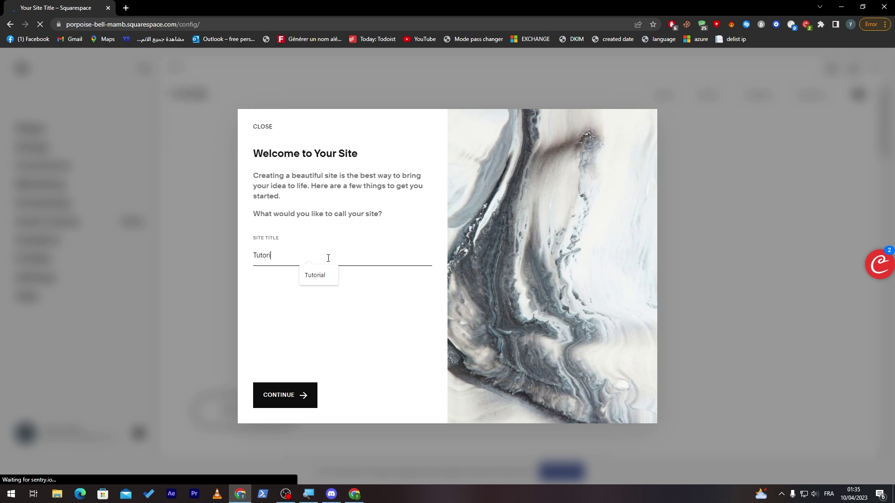
left_click(308, 389)
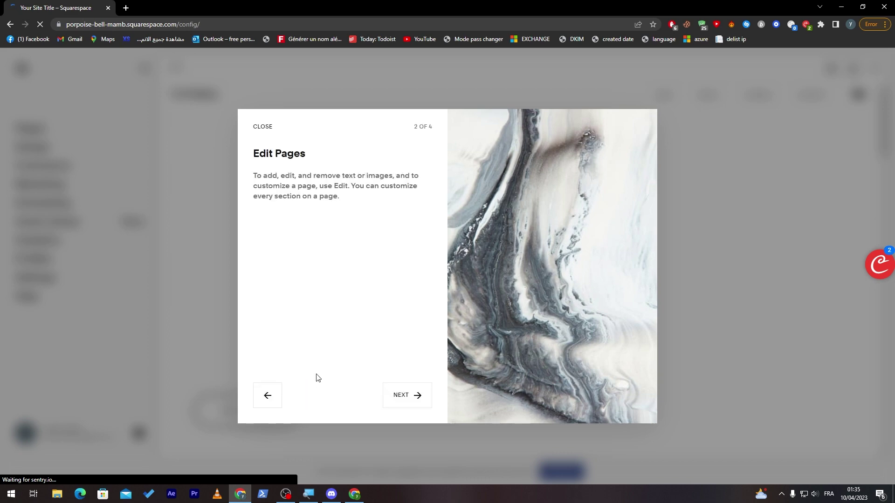
left_click(420, 400)
left_click(422, 398)
left_click(406, 394)
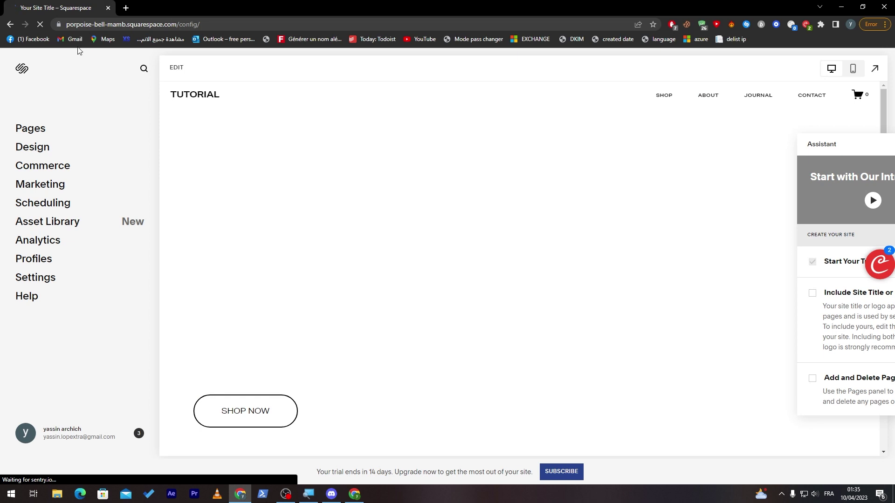
left_click(29, 132)
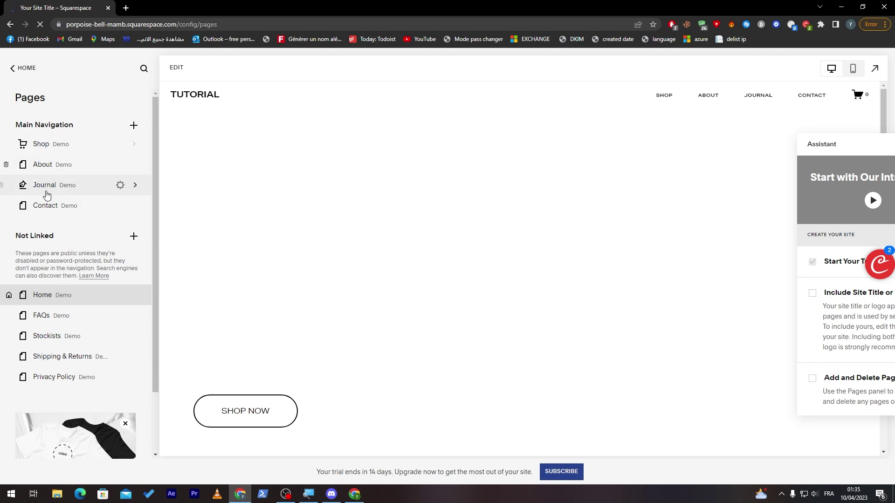
- Request deletion of the Shop page from the Pages list
mouse_move(117, 145)
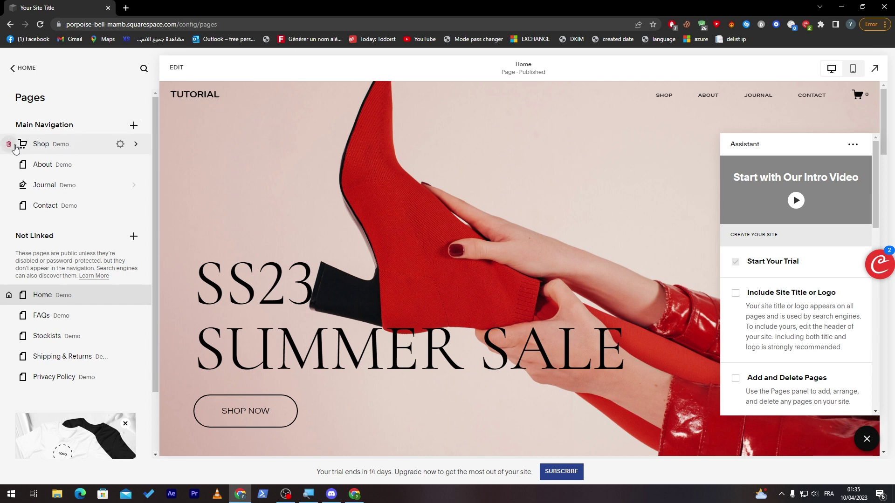
left_click(10, 145)
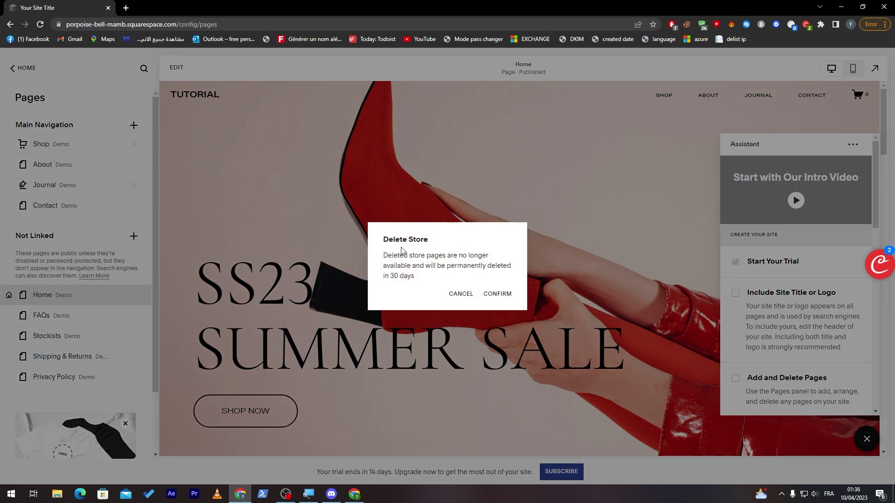
- Confirm the Delete Store dialog so the Shop page is removed
left_click_drag(384, 255, 444, 256)
left_click(453, 265)
left_click(505, 298)
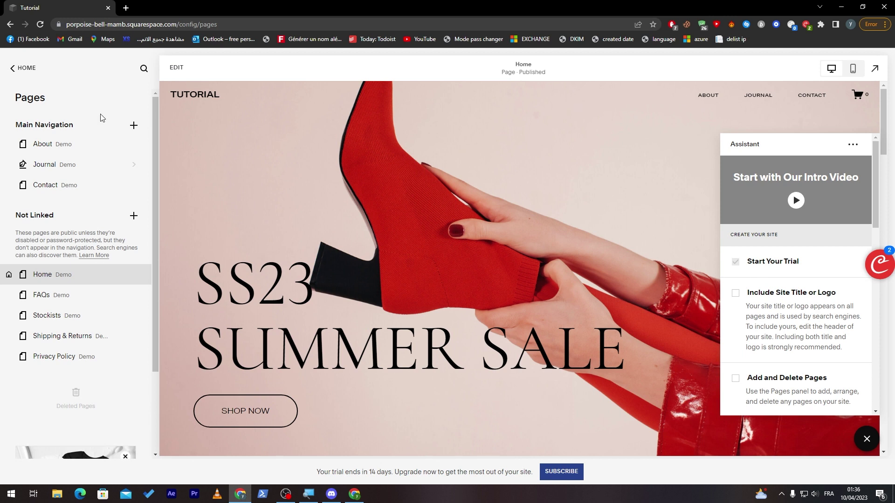
left_click(133, 125)
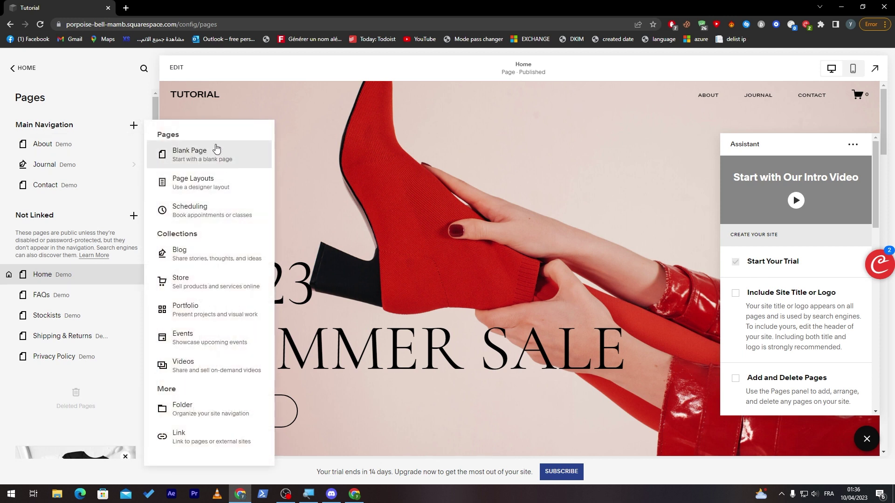
- Add a blank page named Home to Main Navigation and open its Page Settings
left_click(240, 152)
type("Home")
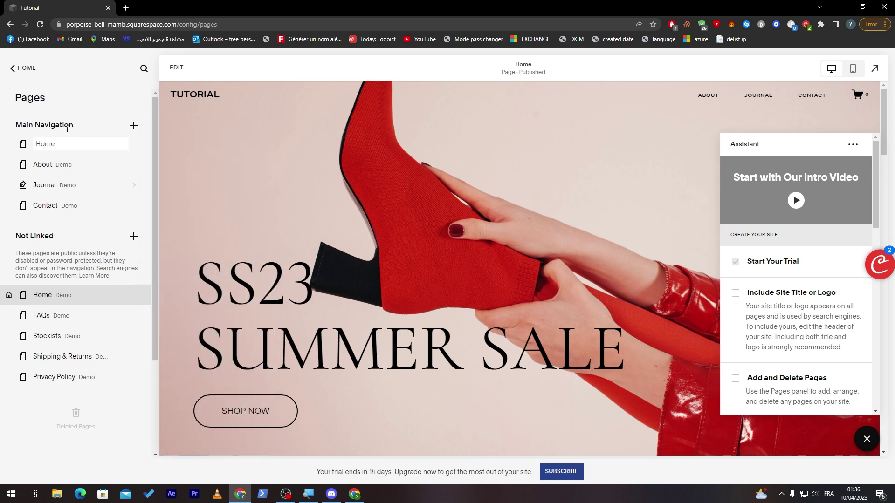
key("Return")
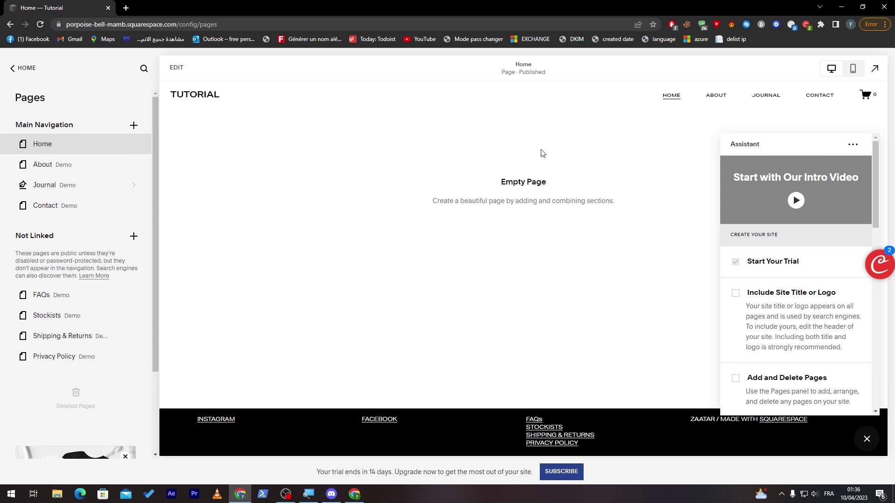
left_click(130, 144)
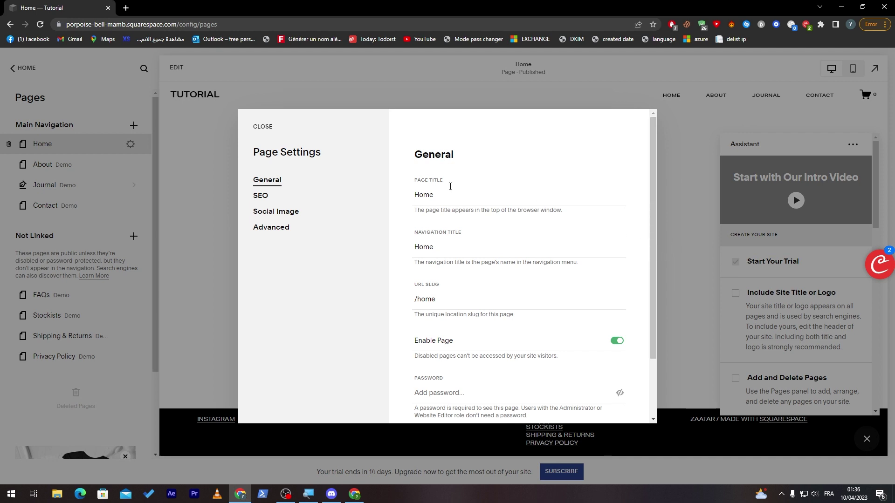
- Set Home as the site's homepage, confirm it, and close Page Settings
left_click(448, 202)
left_click(483, 244)
left_click_drag(655, 265, 648, 320)
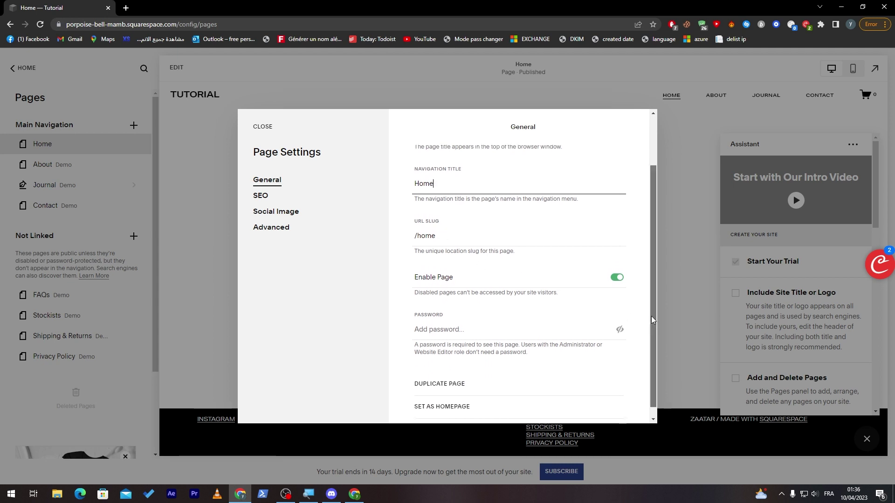
scroll(651, 317, "down", 1)
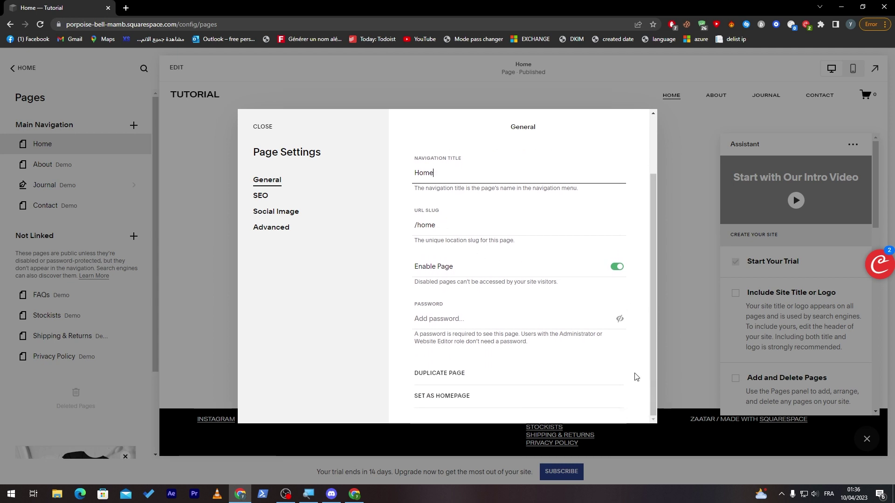
left_click(451, 397)
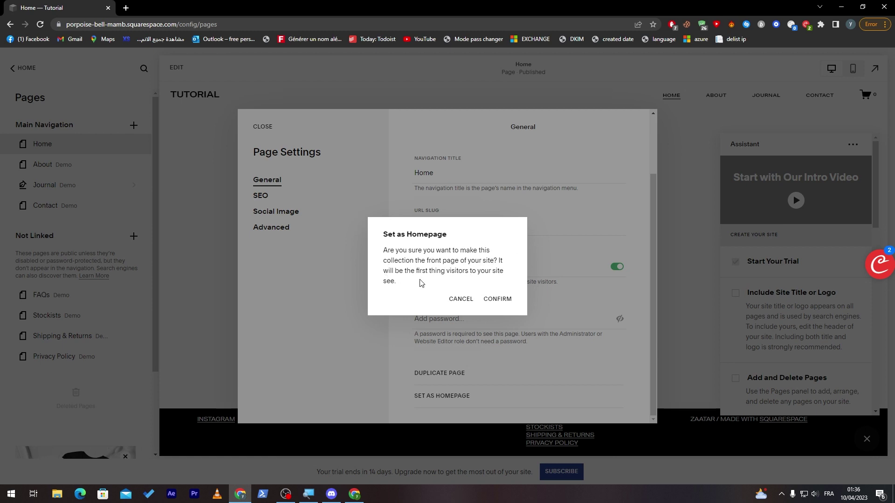
left_click(498, 300)
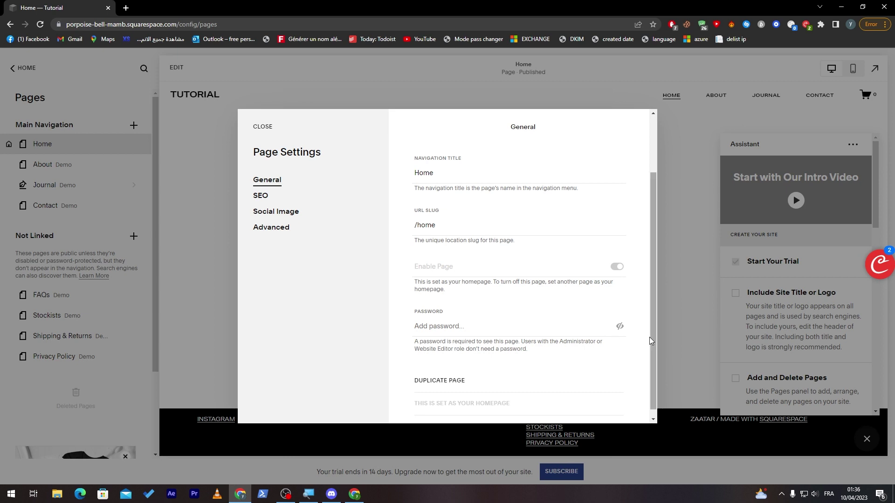
scroll(650, 337, "down", 1)
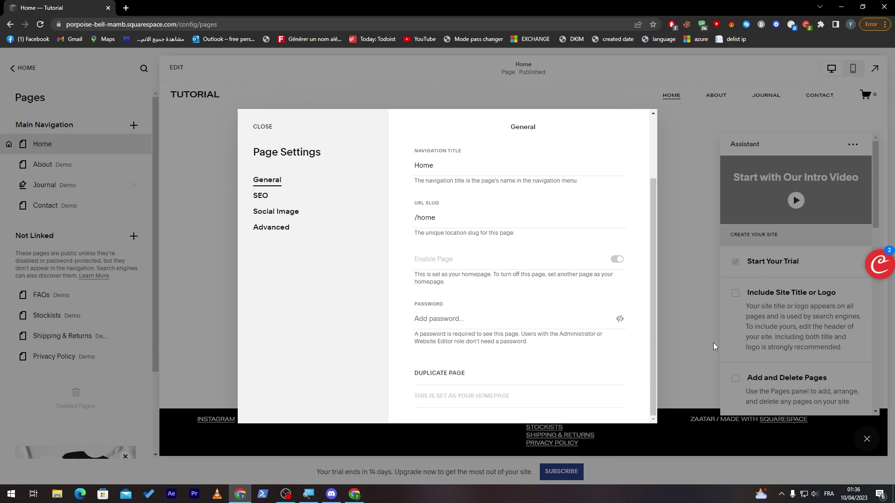
left_click(734, 312)
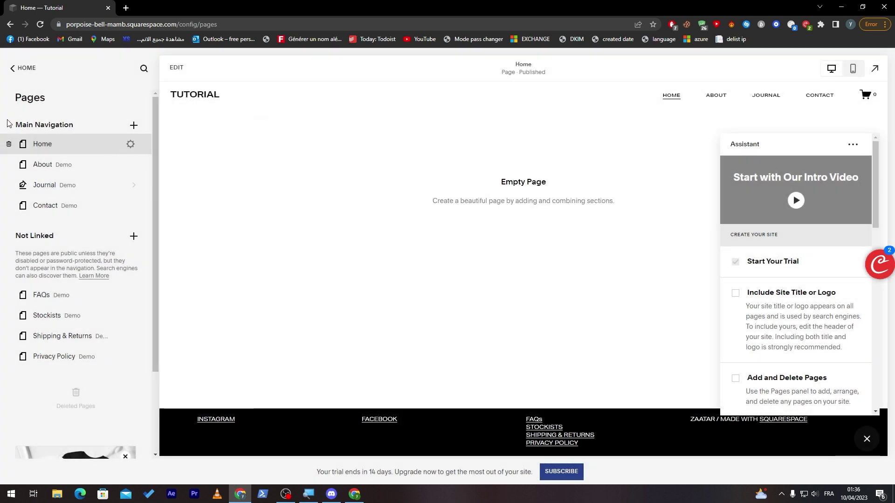
left_click_drag(30, 235, 69, 295)
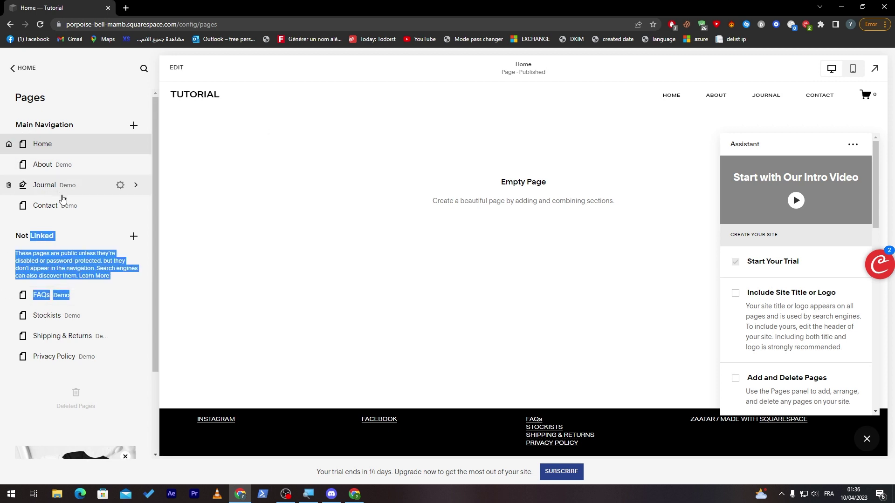
- Add a blank News page and place it directly below Home
left_click(571, 109)
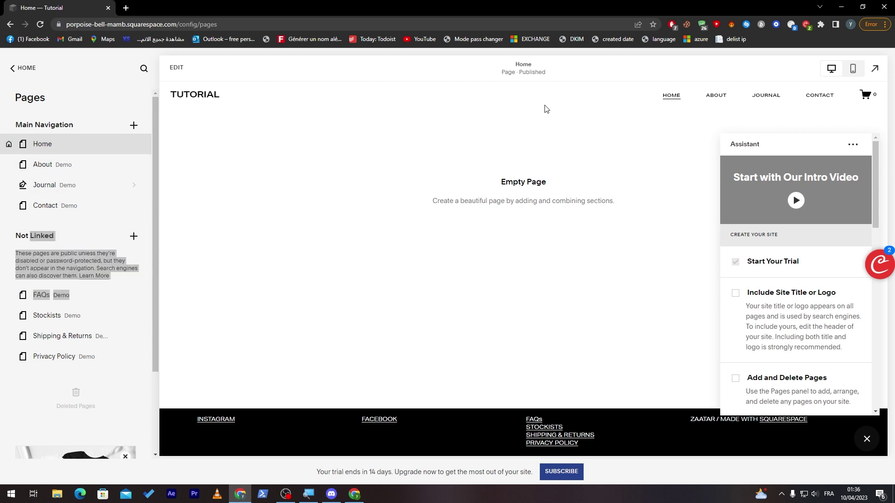
left_click(133, 125)
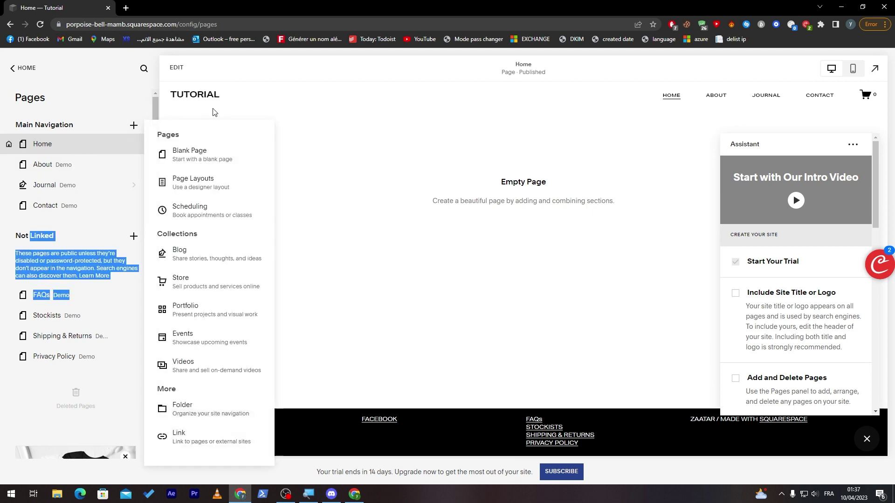
left_click(192, 165)
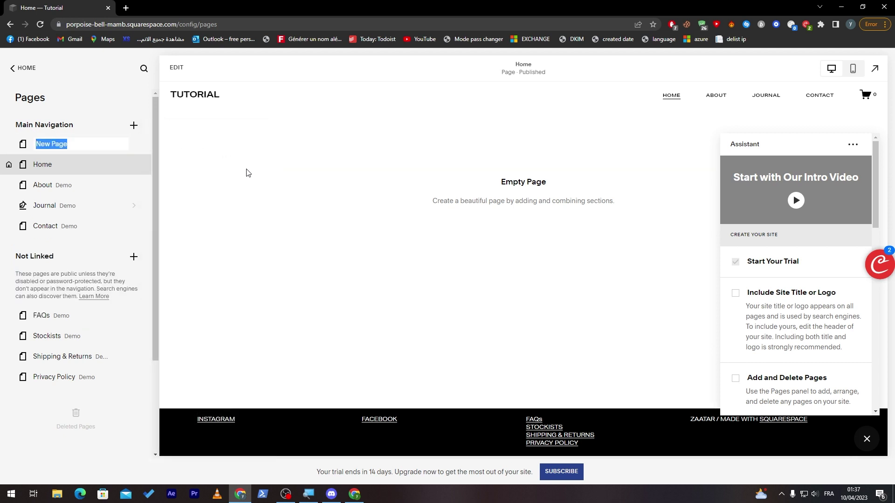
type("News")
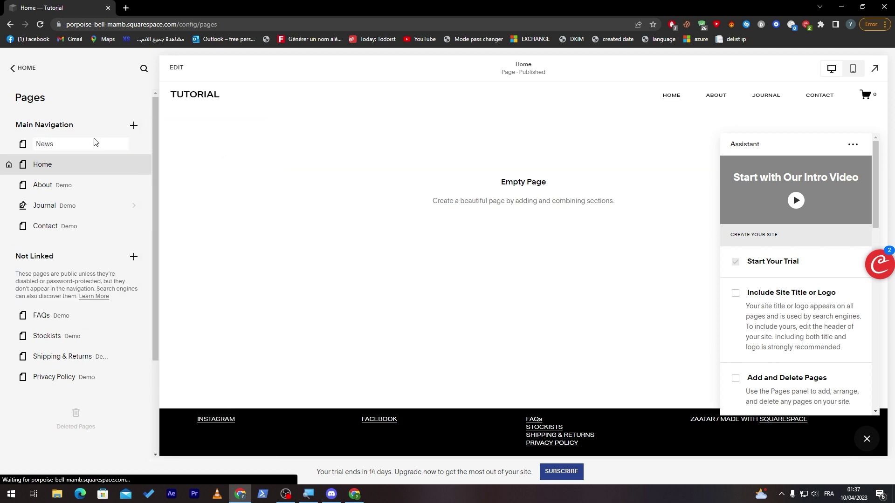
key("Return")
left_click_drag(74, 146, 68, 173)
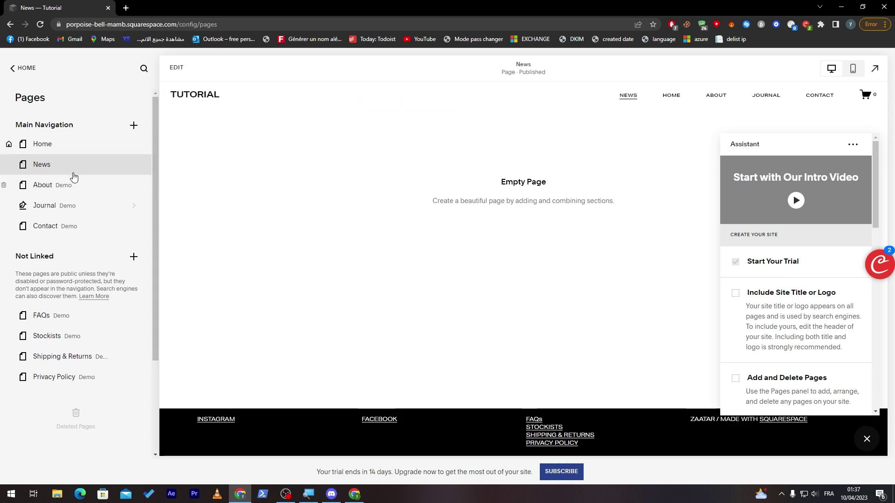
- Add a blank Sports page and place it below News
left_click(133, 128)
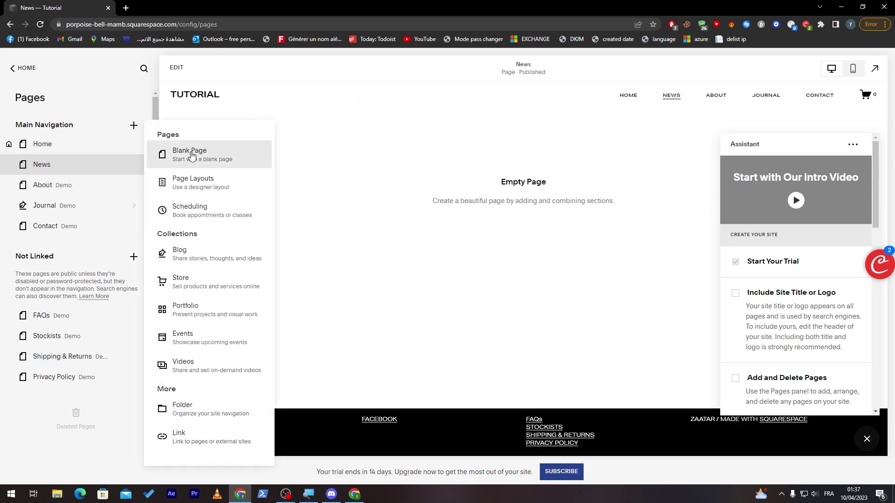
left_click(189, 156)
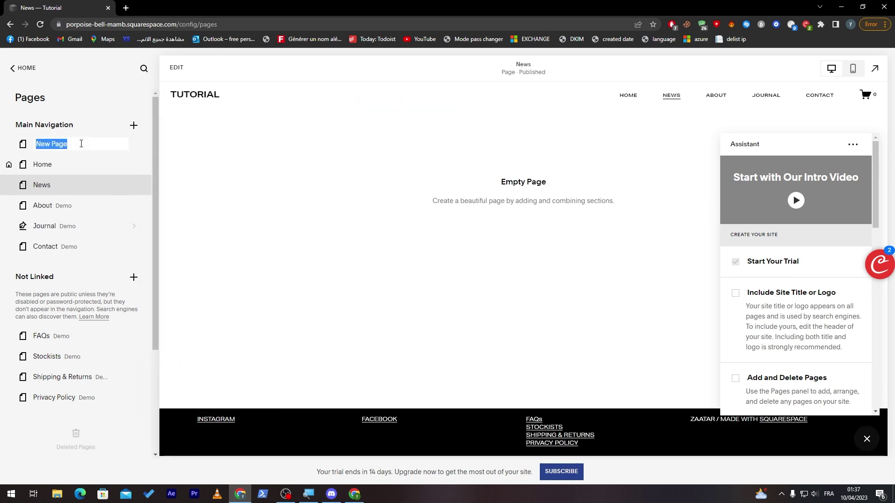
type("Sports")
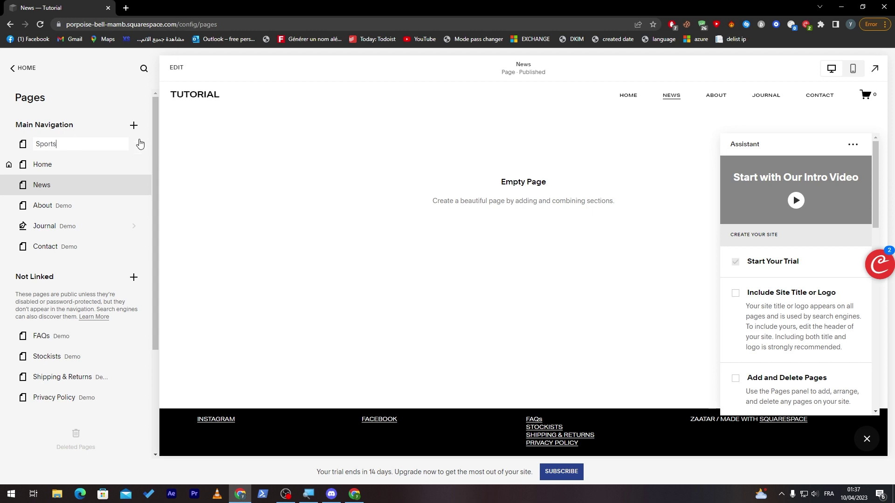
key("Return")
left_click_drag(59, 146, 52, 184)
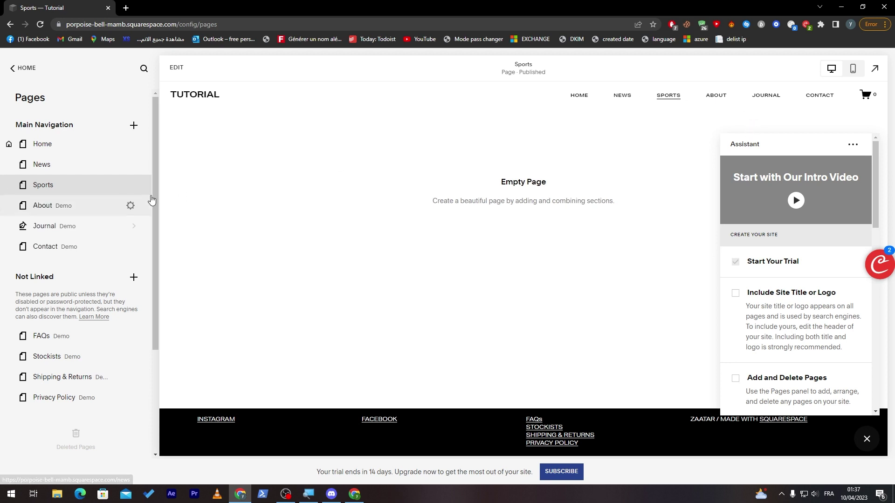
left_click(136, 228)
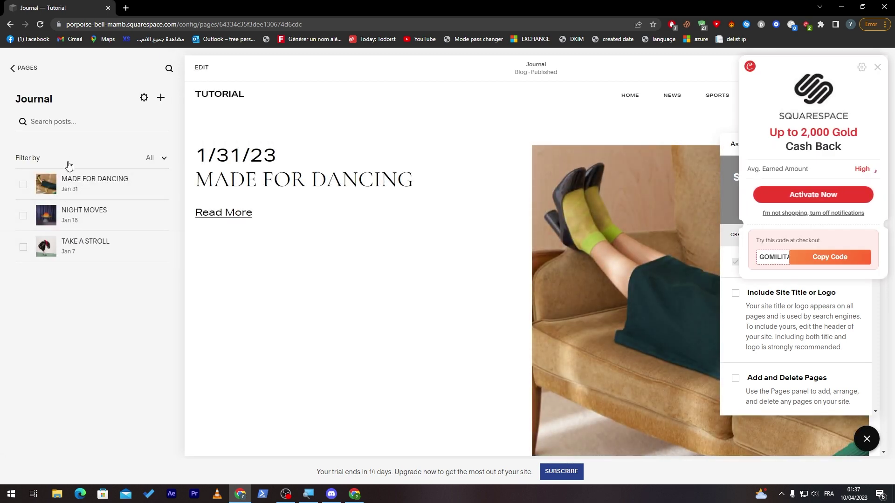
- Back in the page list, add a new blank page under Not Linked
left_click(11, 68)
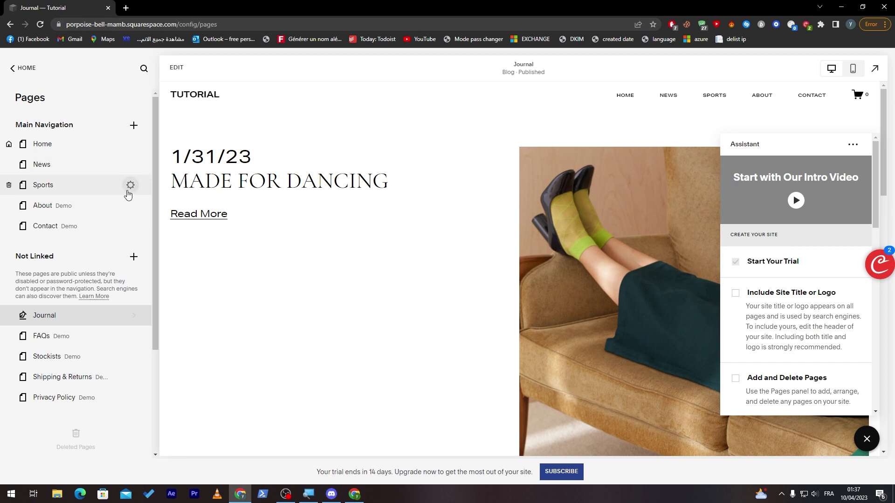
right_click(127, 192)
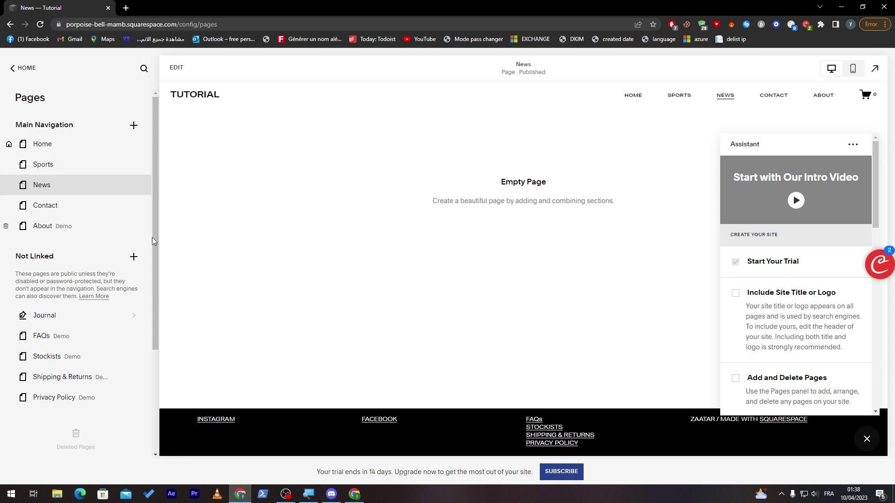
scroll(149, 252, "down", 1)
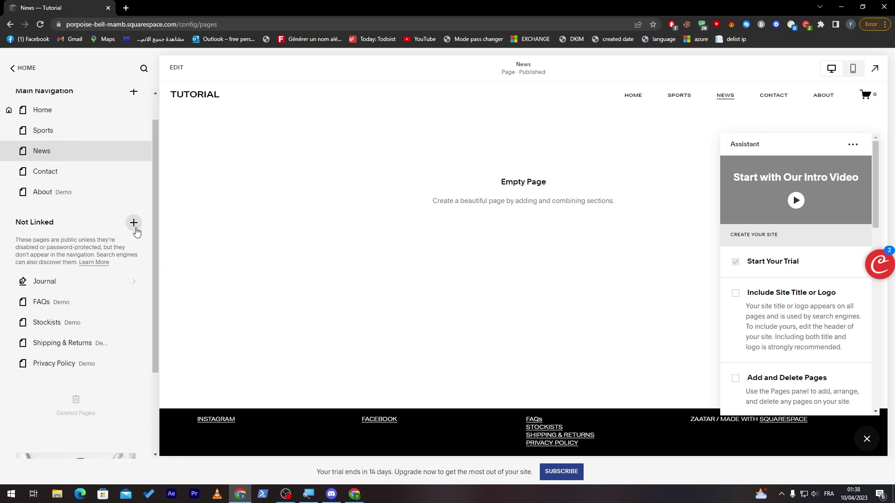
left_click(133, 222)
left_click(198, 185)
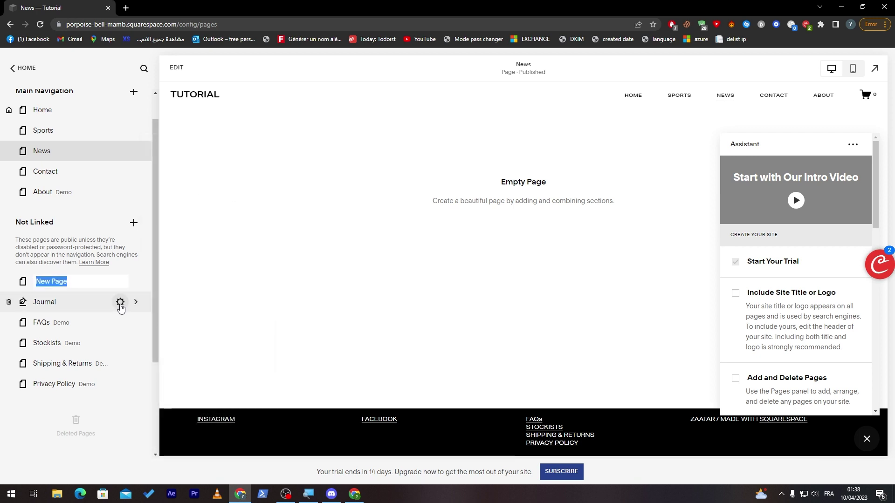
- Set the new page's title and navigation title to Football with slug /football
type("Sports")
key("Return")
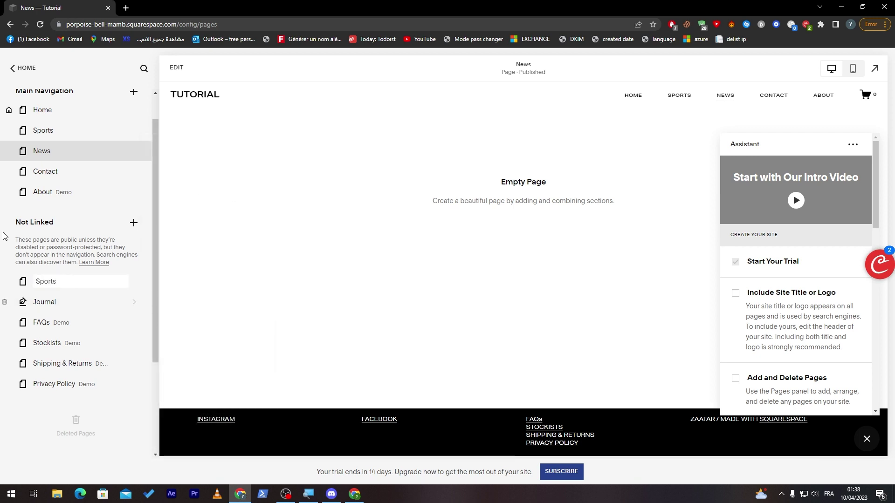
left_click(130, 282)
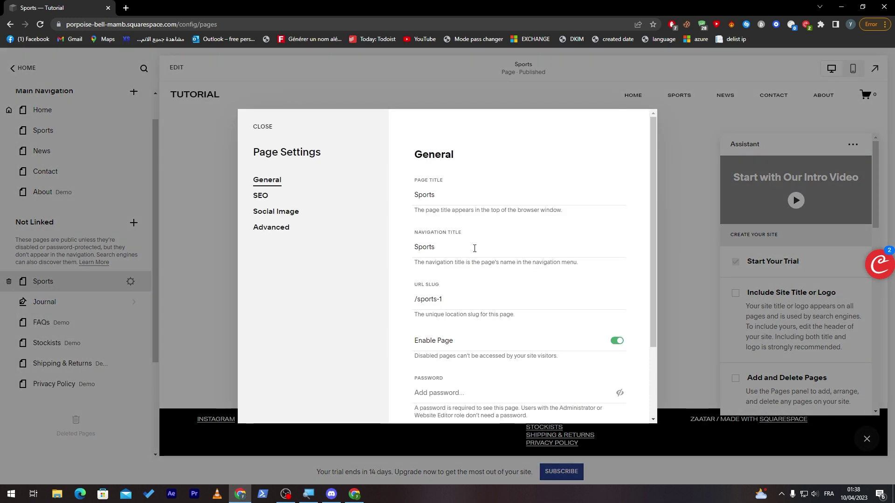
type("F")
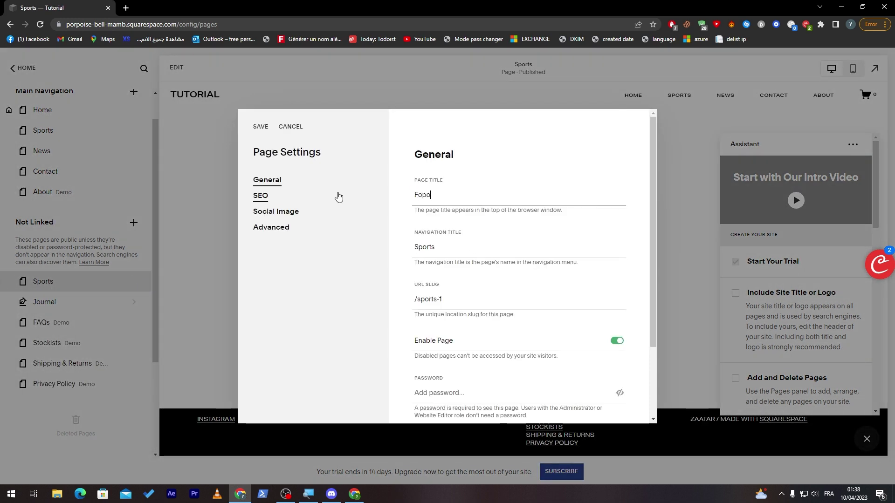
type("ootball")
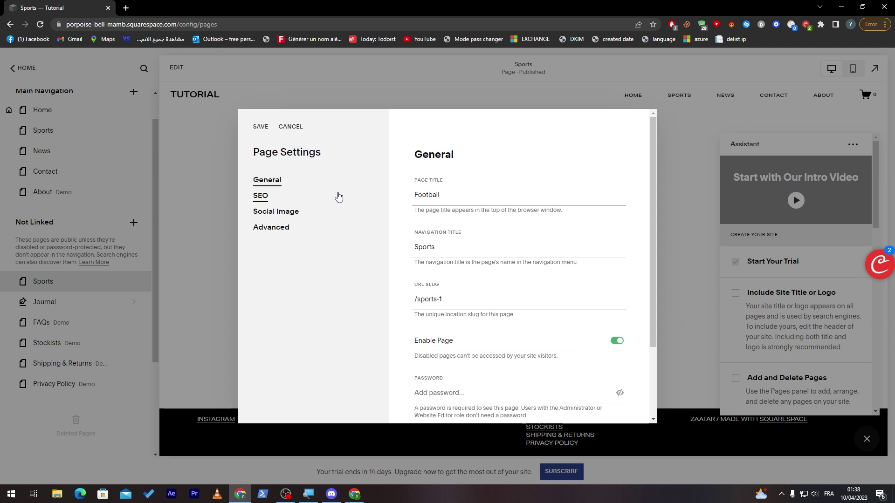
key("ctrl+a")
key("ctrl+c")
key("Tab")
key("ctrl+v")
left_click(449, 303)
key("ctrl+a")
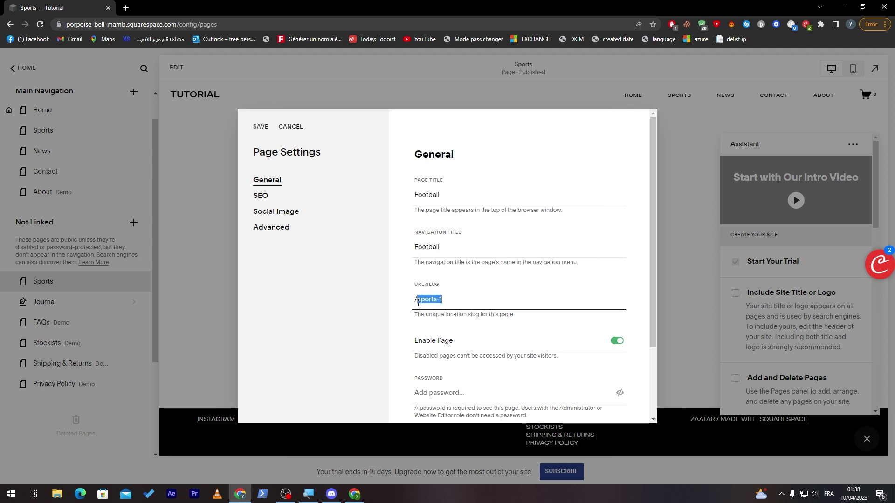
key("ctrl+v")
- Save the Football settings and drag the page into Main Navigation between Home and Sports
left_click_drag(654, 322, 666, 122)
left_click(188, 284)
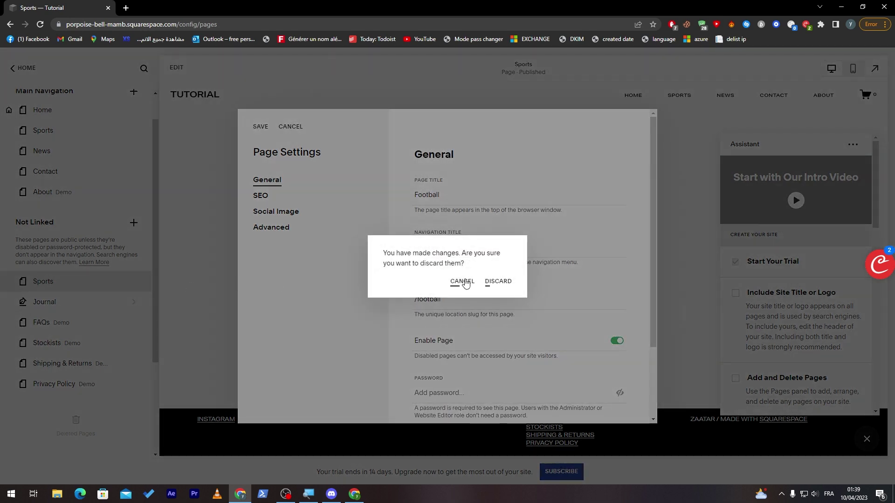
left_click(461, 280)
left_click(261, 127)
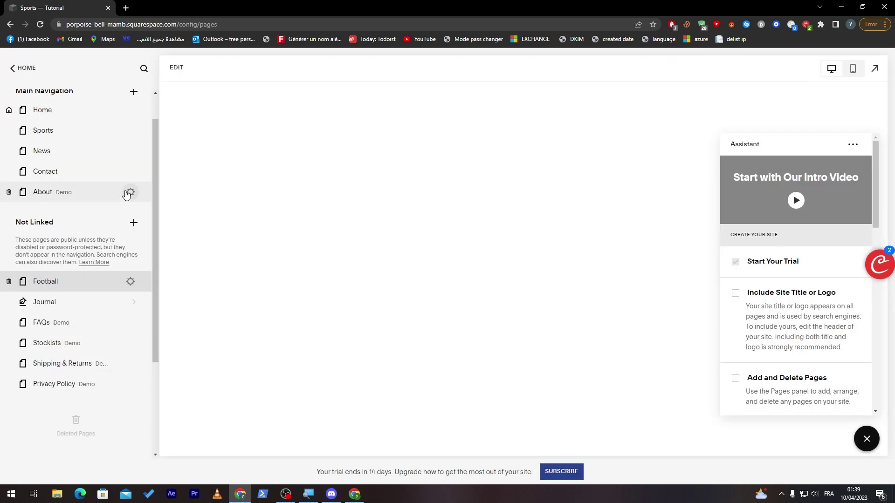
left_click(131, 282)
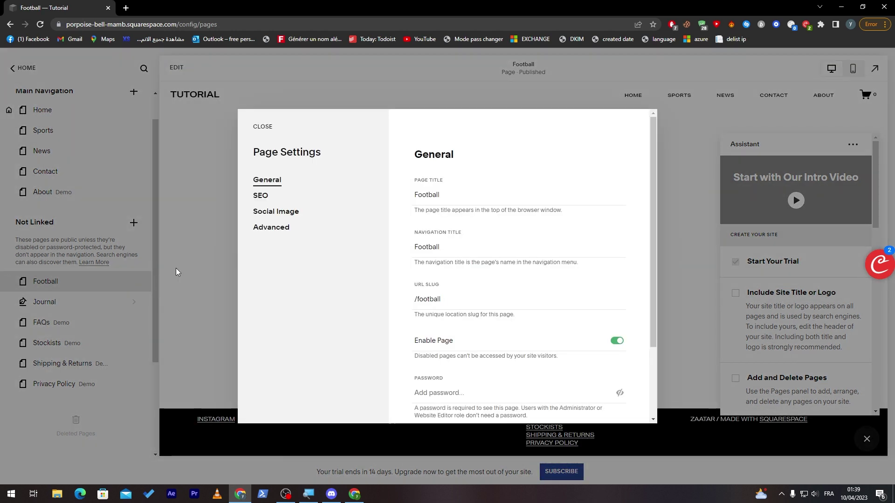
left_click(176, 268)
left_click_drag(70, 286, 43, 179)
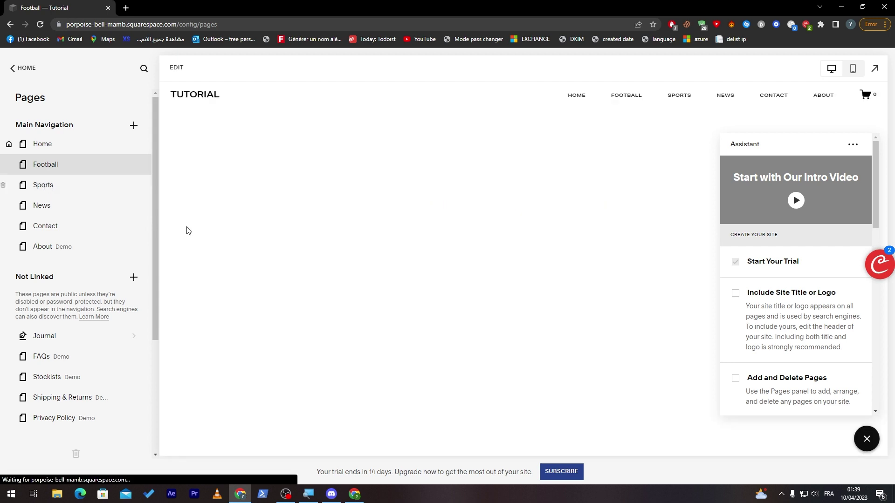
- Edit the Football page's site header and open its Site title & logo settings
left_click(26, 69)
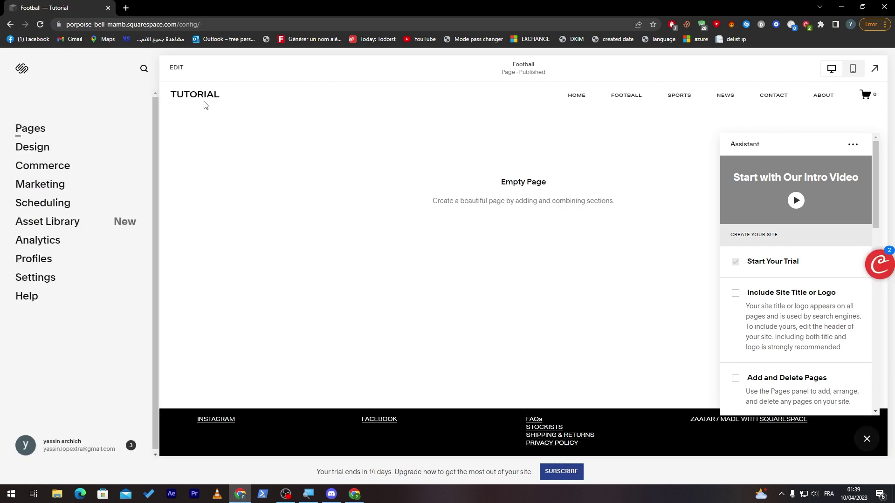
left_click(175, 75)
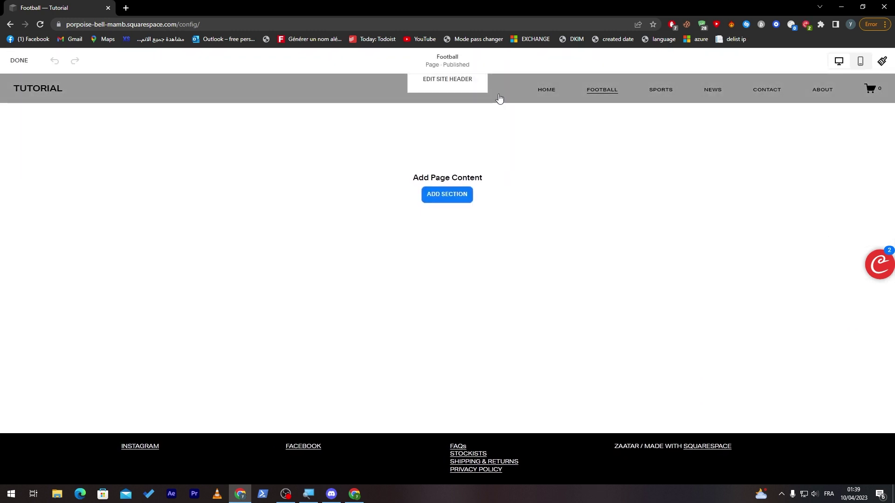
left_click(446, 89)
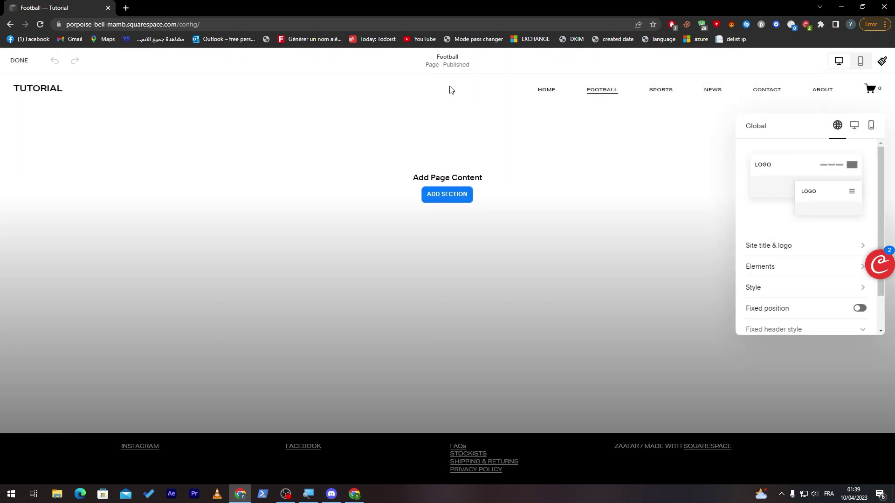
scroll(880, 188, "down", 2)
left_click_drag(799, 134, 559, 104)
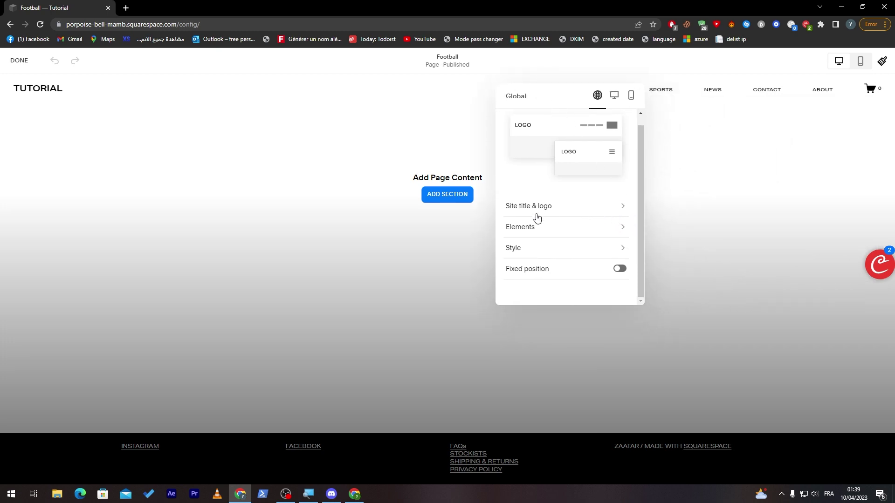
left_click(554, 214)
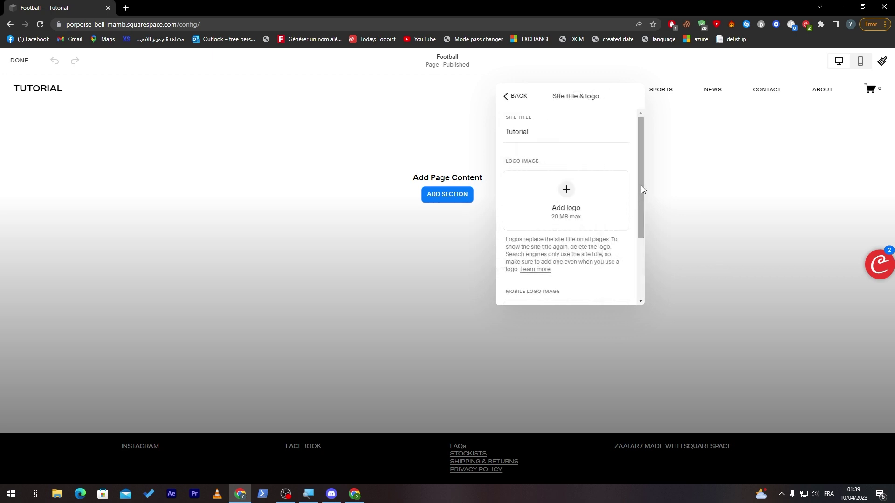
- Upload the pink G image from Downloads as the header logo, replacing the TUTORIAL title
left_click(610, 195)
left_click(553, 214)
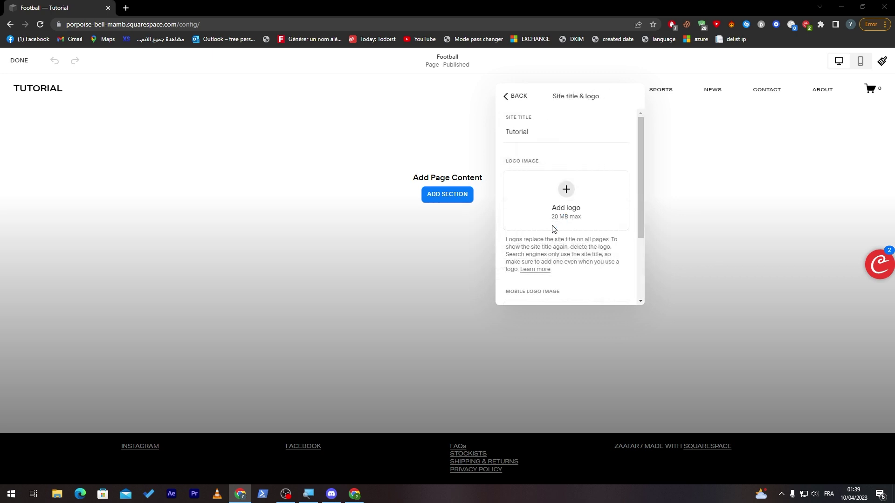
left_click(208, 91)
left_click(158, 96)
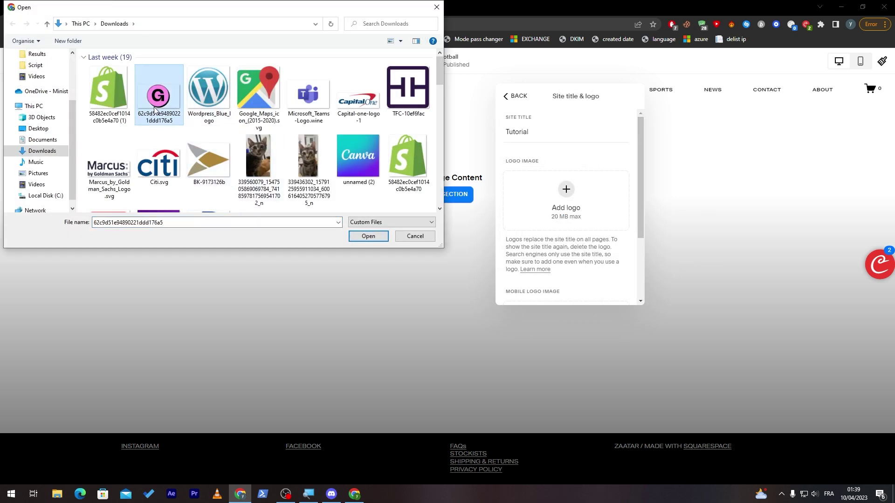
double_click(159, 95)
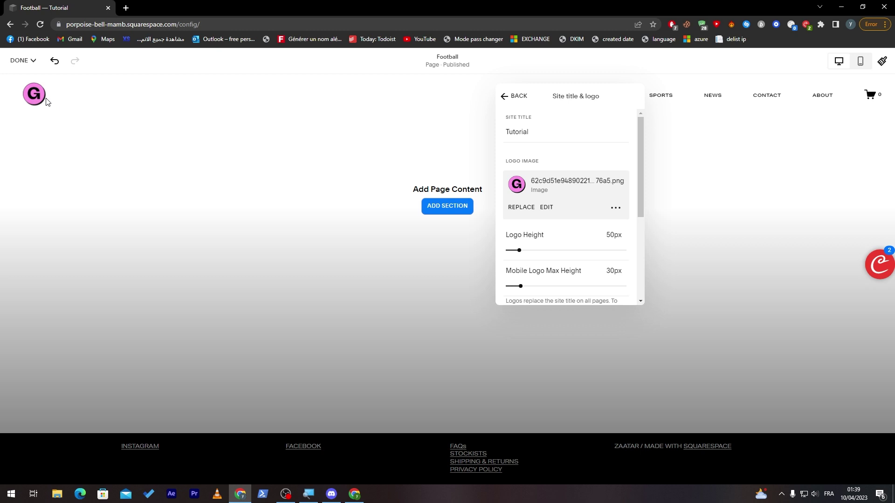
left_click(515, 97)
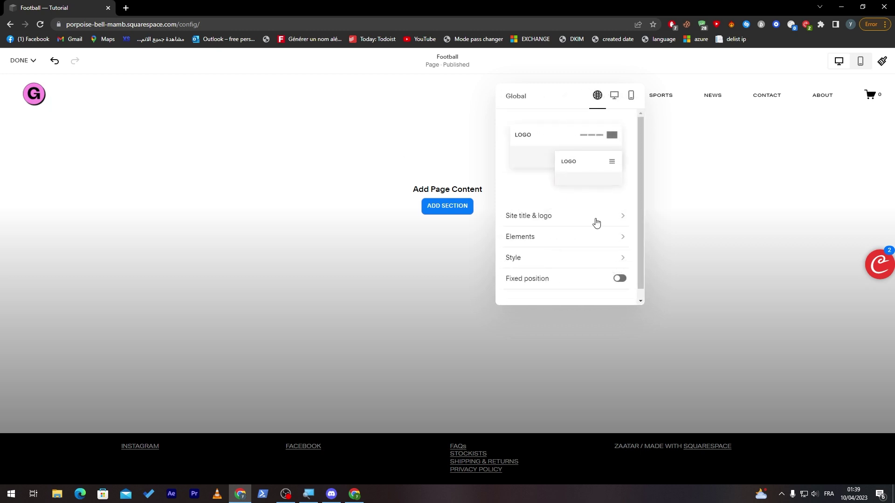
- Try the header Button, Social Links and Language Switch elements, leaving all three off
left_click(619, 238)
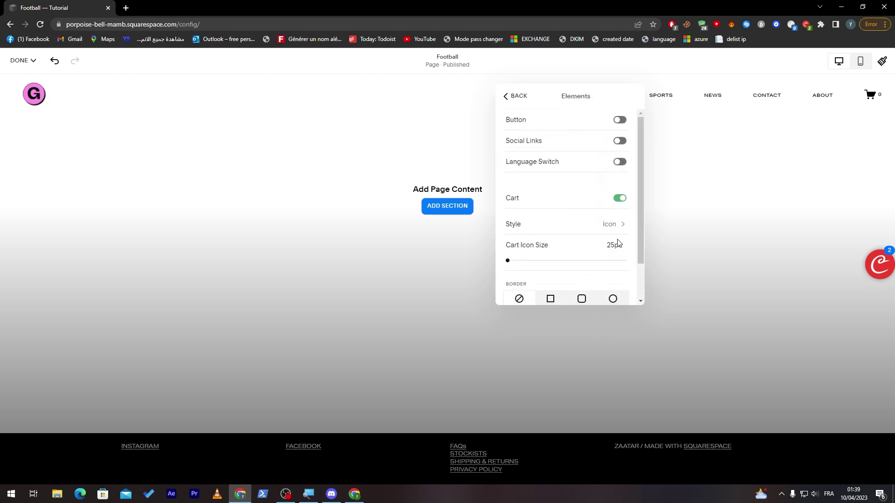
left_click(619, 122)
left_click(621, 122)
left_click(622, 143)
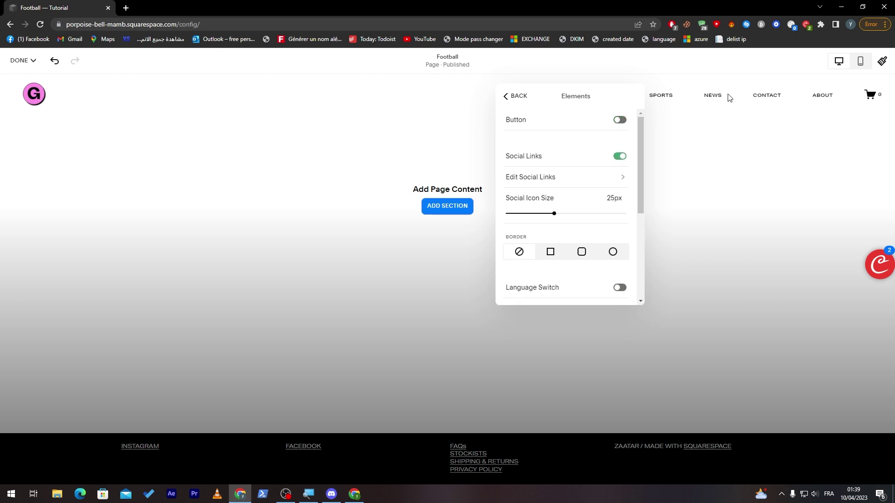
left_click_drag(643, 122, 641, 113)
left_click(619, 157)
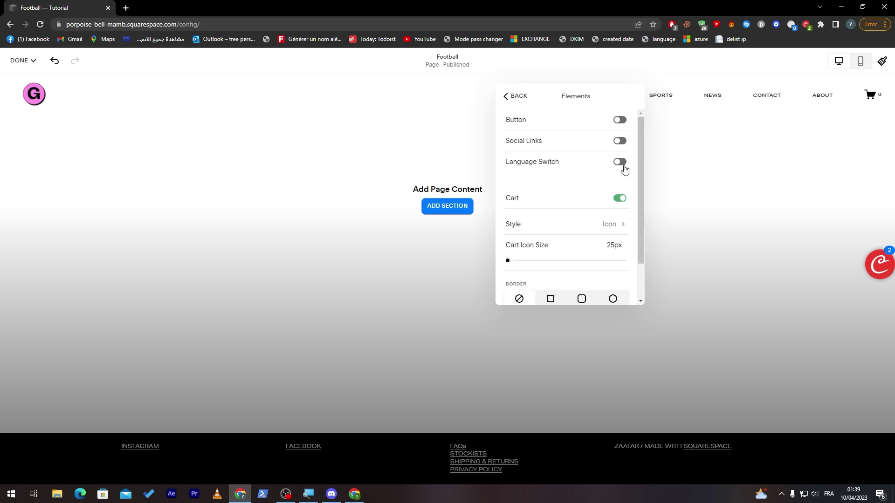
left_click(623, 165)
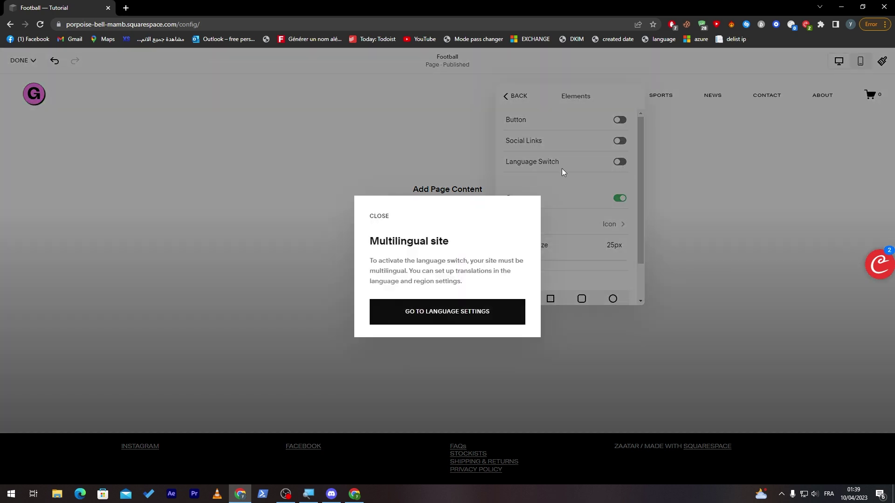
left_click(563, 171)
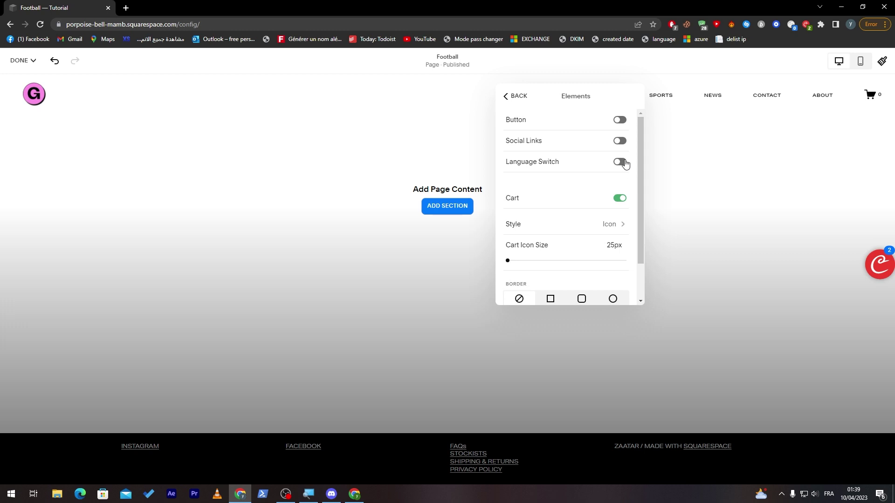
- Remove the cart from the header after trying square, rounded and circular border shapes
scroll(644, 172, "down", 1)
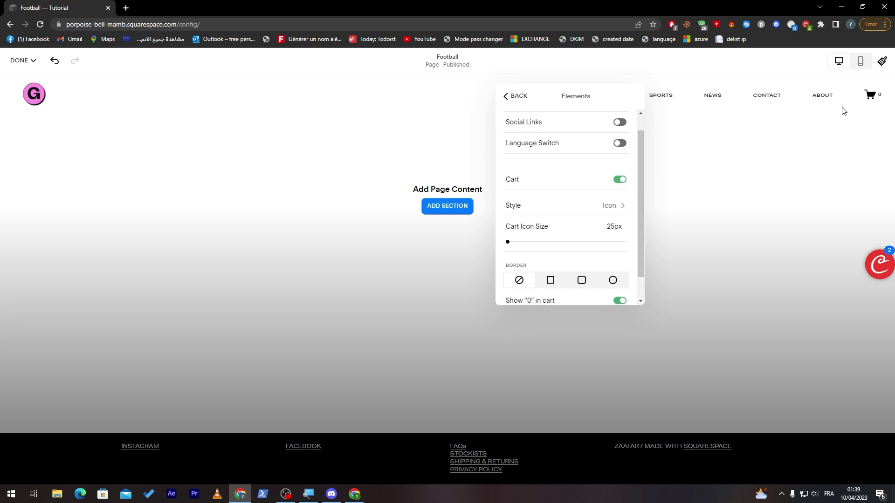
left_click(622, 181)
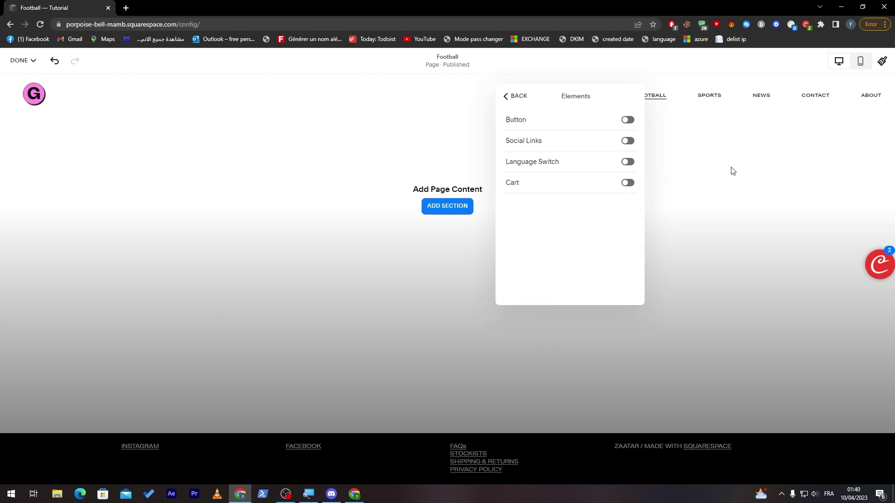
left_click(634, 183)
scroll(642, 184, "down", 2)
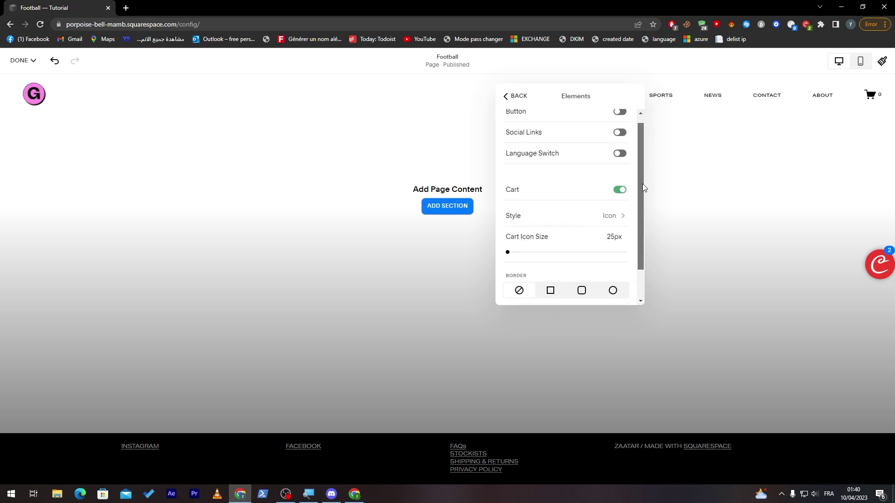
left_click(578, 257)
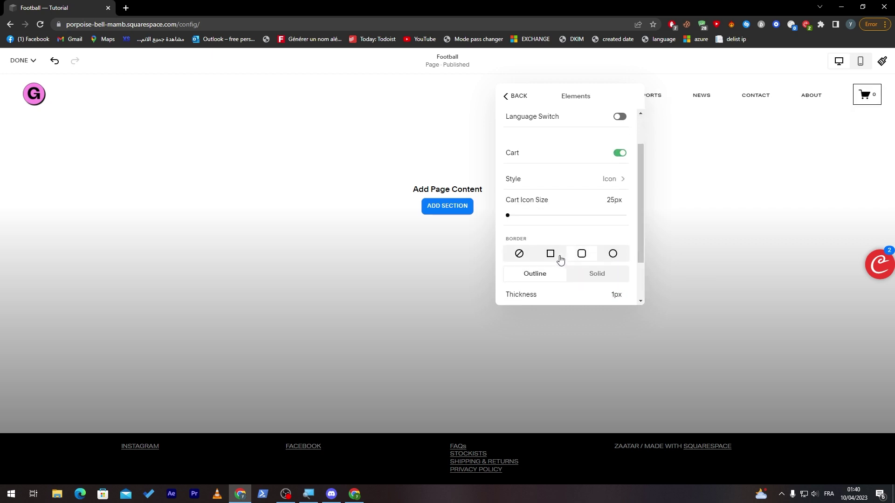
left_click(615, 259)
left_click(586, 256)
left_click(552, 254)
left_click(620, 153)
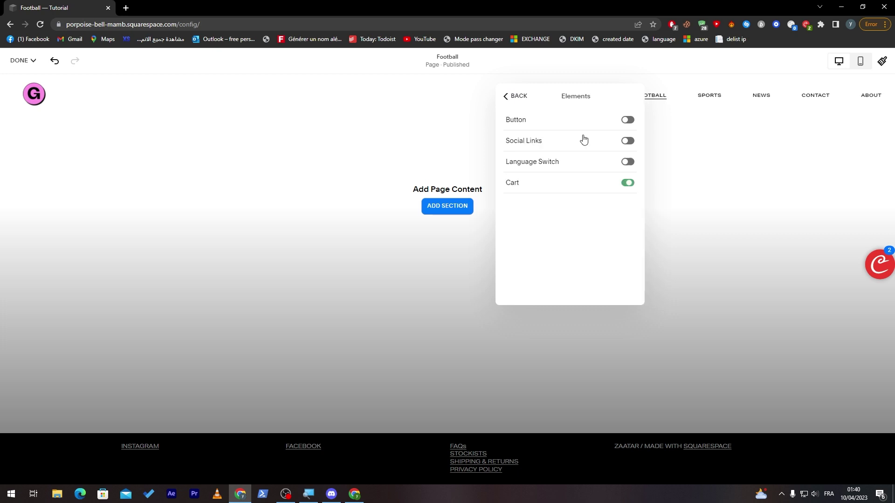
left_click(505, 94)
- Fix the header in place and turn on a border along its bottom only
scroll(637, 251, "down", 1)
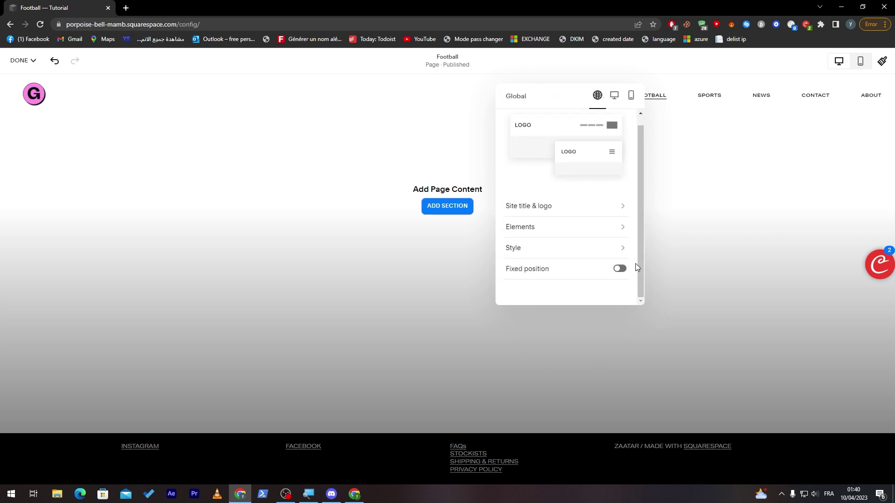
left_click(620, 268)
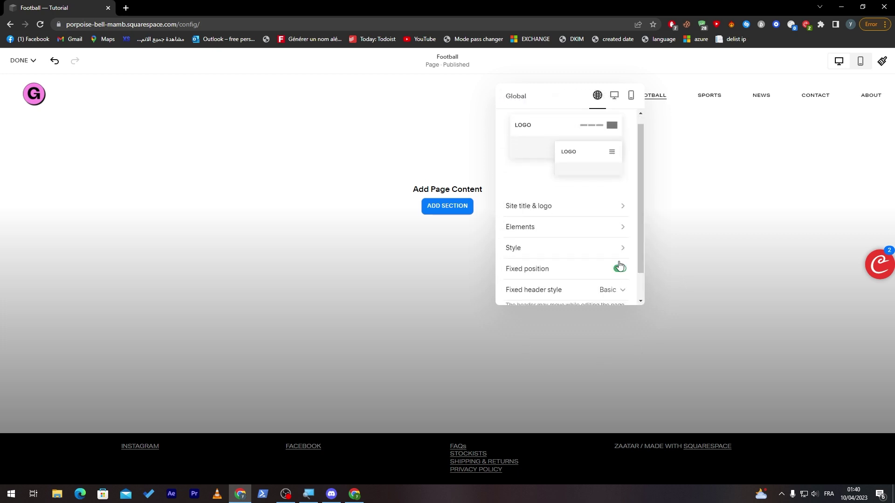
left_click(570, 250)
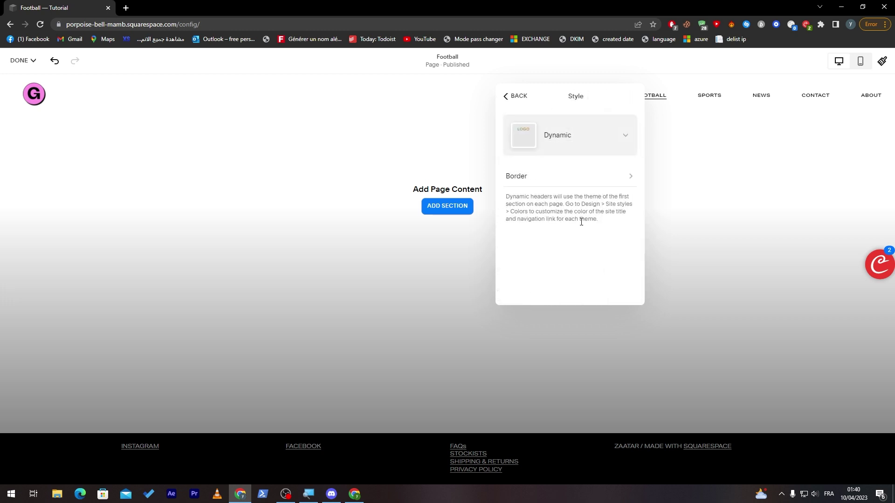
left_click(585, 177)
left_click(630, 126)
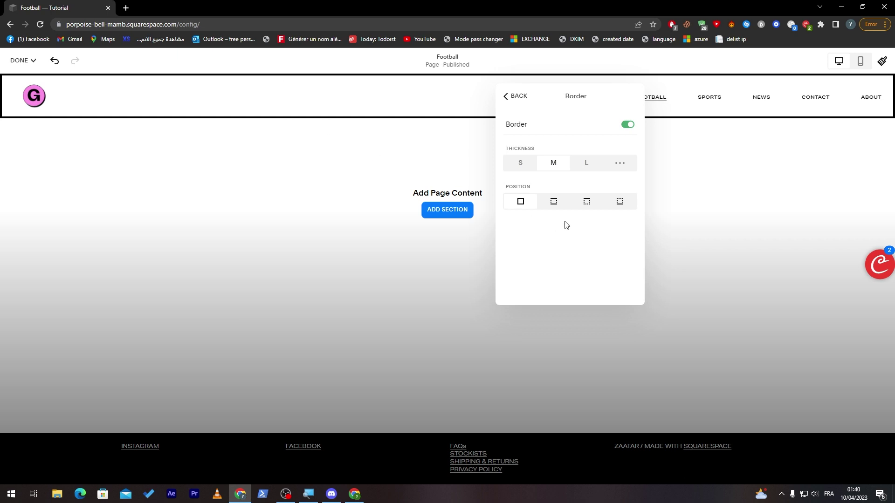
left_click(559, 208)
left_click(584, 208)
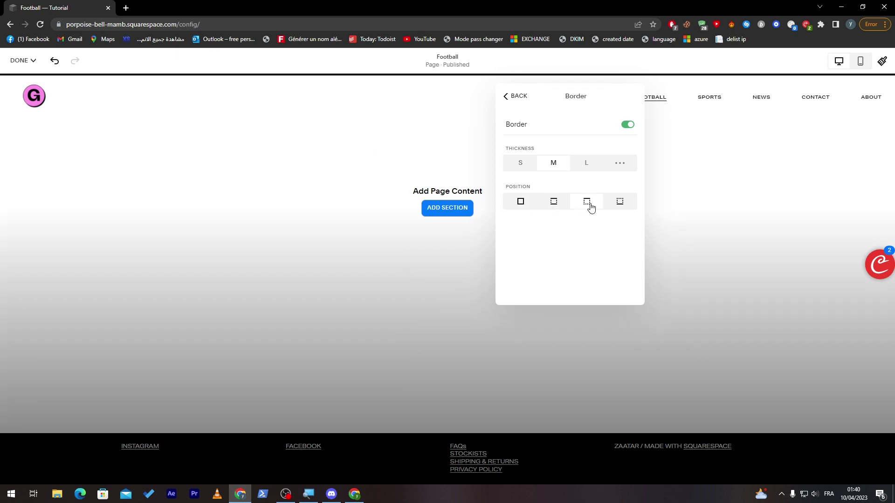
left_click(621, 201)
- Give the header's bottom border a custom thickness
left_click(522, 166)
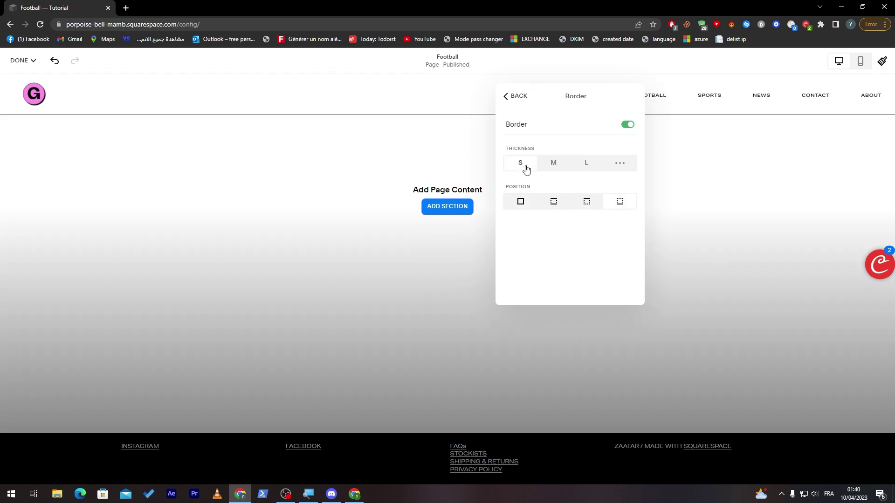
left_click(554, 169)
left_click(585, 169)
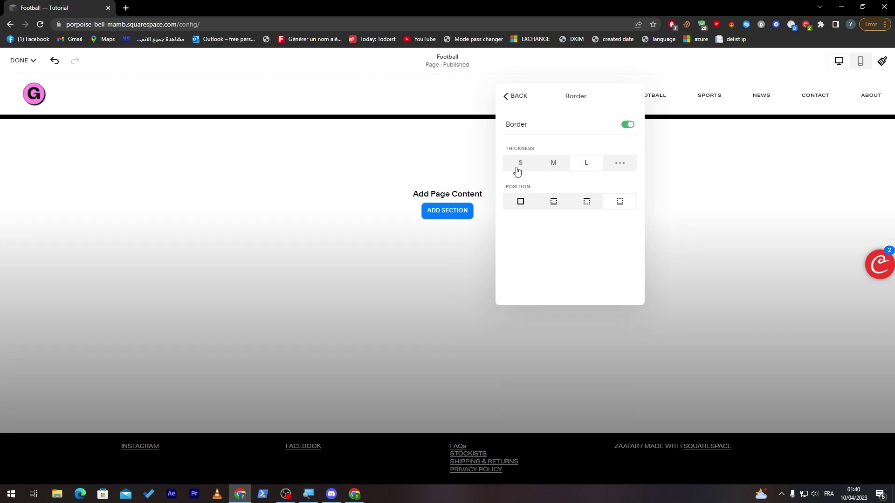
left_click(521, 166)
left_click(605, 168)
mouse_move(515, 188)
left_mouse_down()
mouse_move(640, 198)
mouse_move(511, 184)
left_mouse_up()
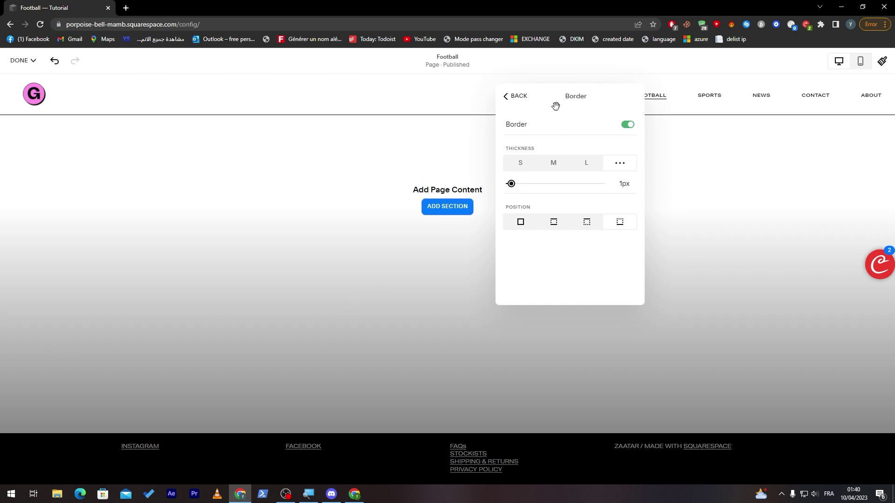
left_click(517, 98)
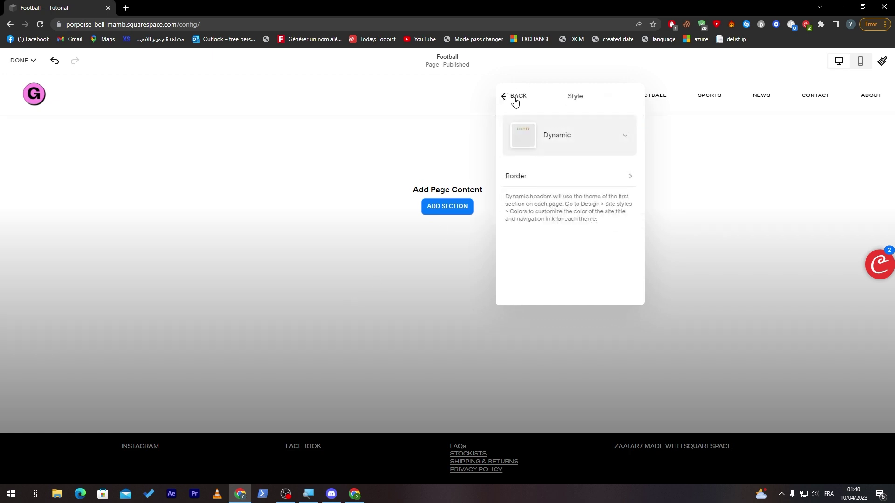
- Switch the header style to Gradient with a salmon background and dark grey navigation links
left_click(595, 135)
left_click(566, 133)
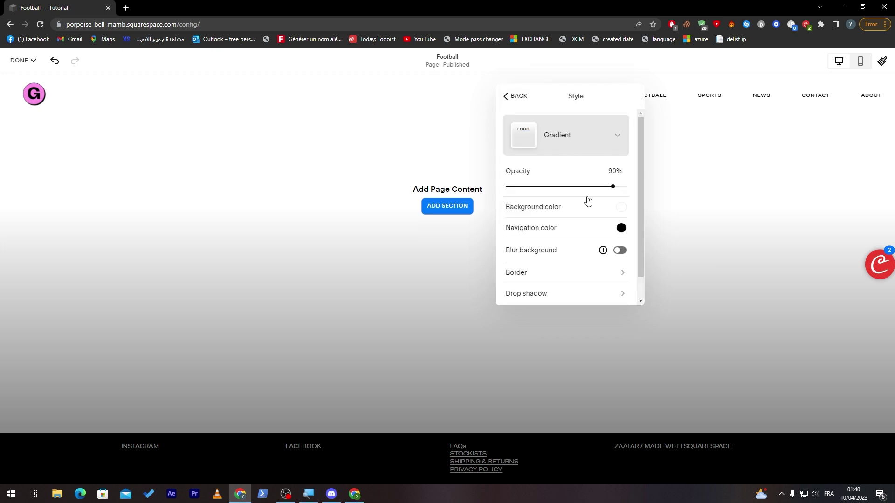
left_click_drag(613, 186, 658, 188)
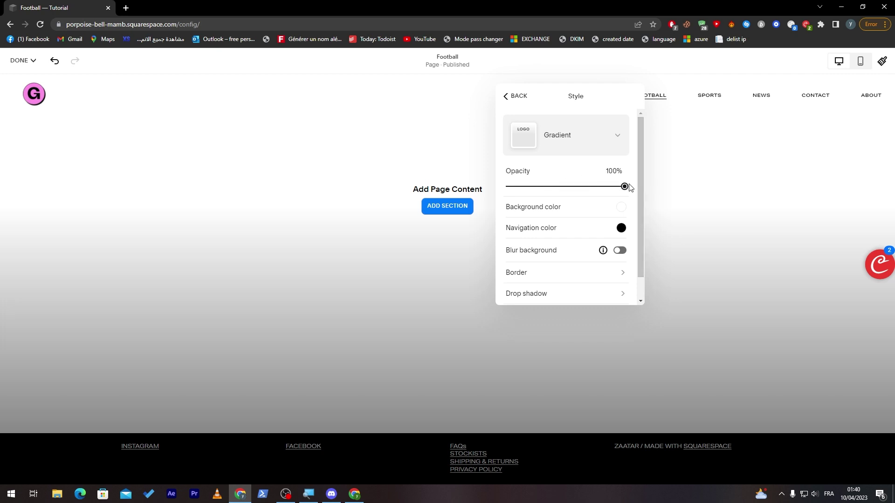
left_click(622, 207)
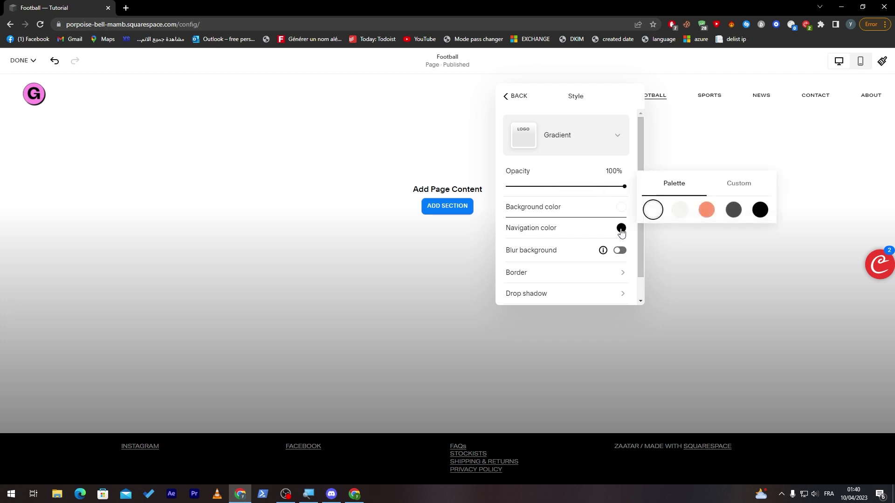
left_click(707, 210)
left_click(620, 228)
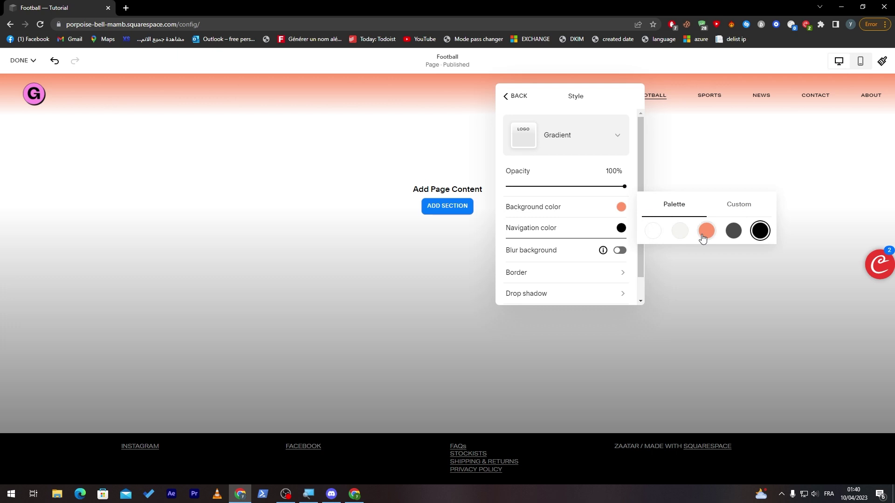
left_click(680, 230)
left_click(653, 231)
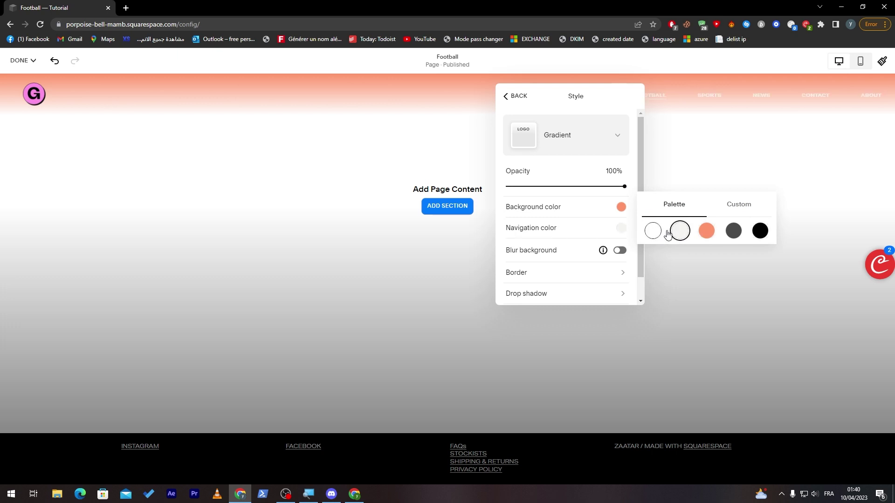
left_click(734, 231)
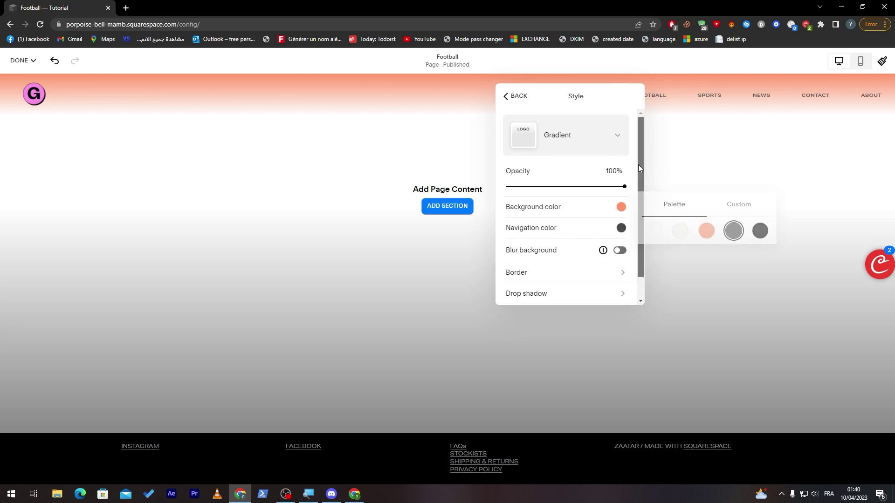
- Settle on a salmon header background at about 8% gradient opacity after trying other colours
scroll(634, 180, "down", 1)
left_click(622, 196)
left_click(683, 202)
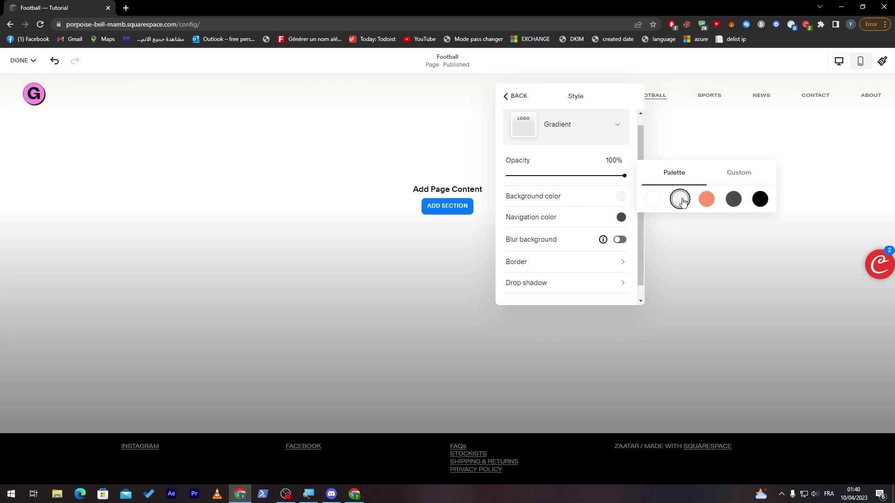
left_click(735, 205)
left_click(760, 199)
left_click(681, 201)
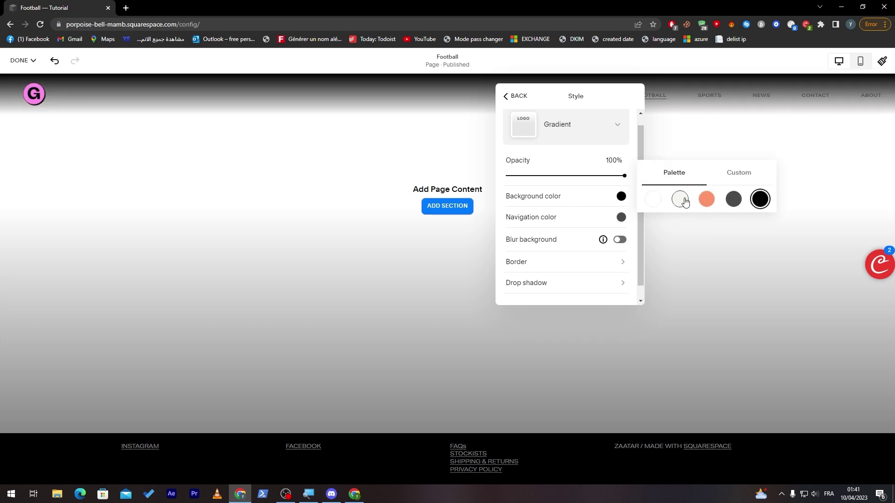
left_click(709, 203)
left_click(681, 199)
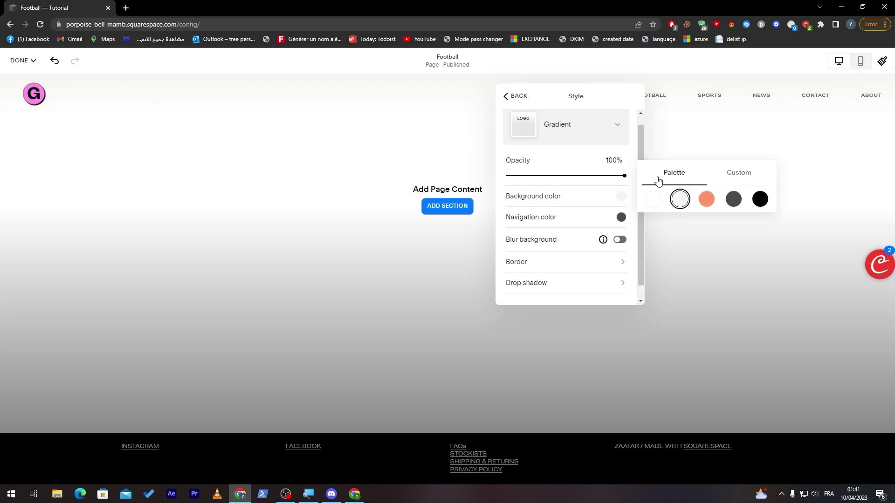
scroll(637, 152, "down", 1)
left_click_drag(625, 171, 590, 172)
left_click(622, 192)
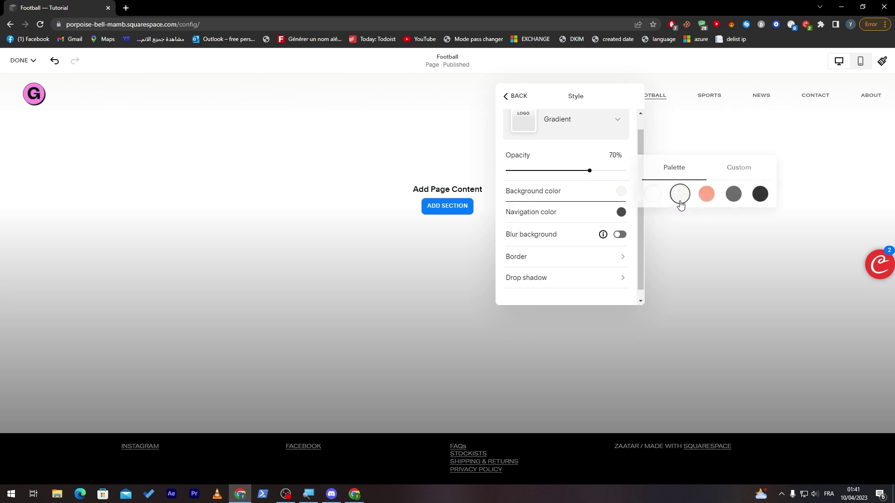
left_click(706, 194)
left_click_drag(594, 175, 495, 172)
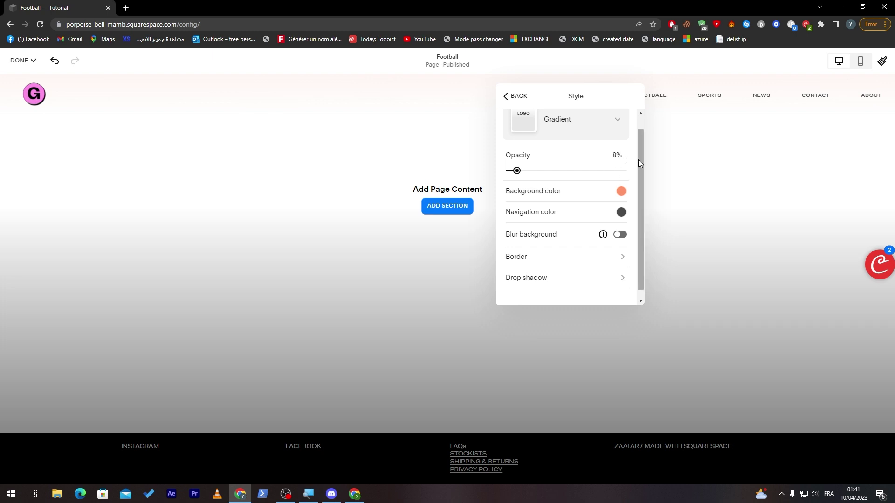
scroll(639, 159, "down", 1)
left_click(627, 249)
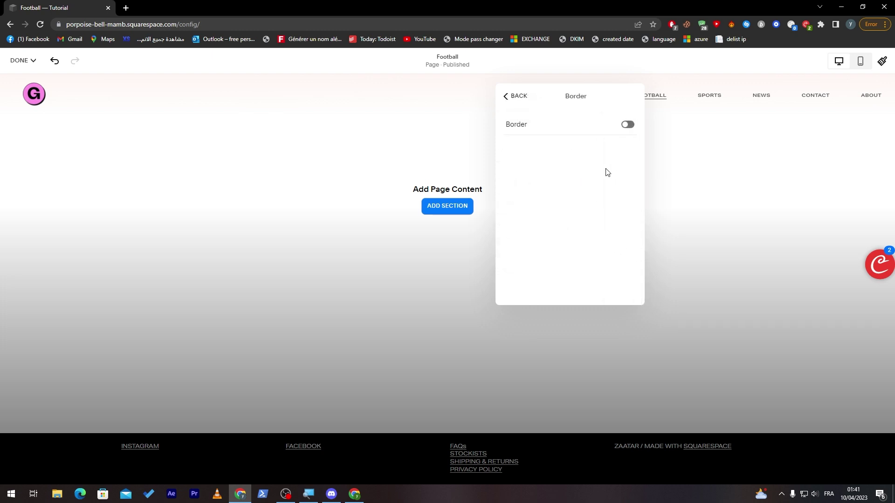
- Turn on the header border and enable a drop shadow with a 45px spread
left_click(629, 125)
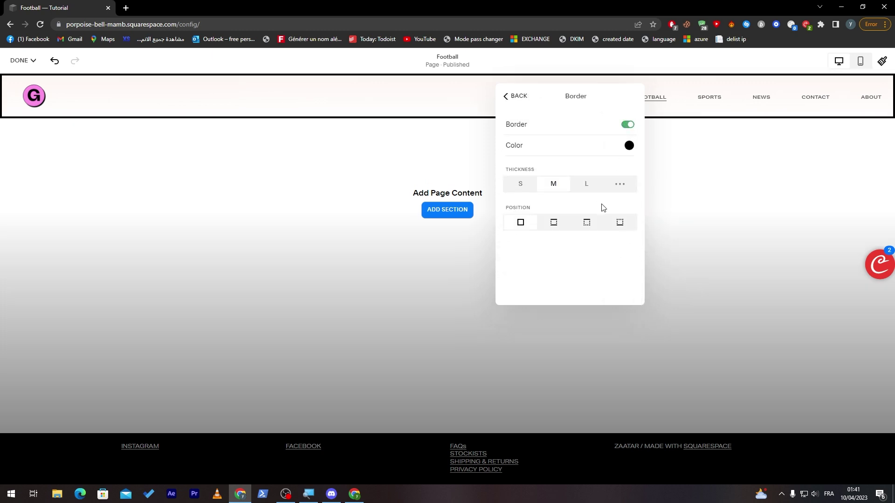
left_click(504, 97)
left_click_drag(643, 254, 640, 276)
left_click(624, 276)
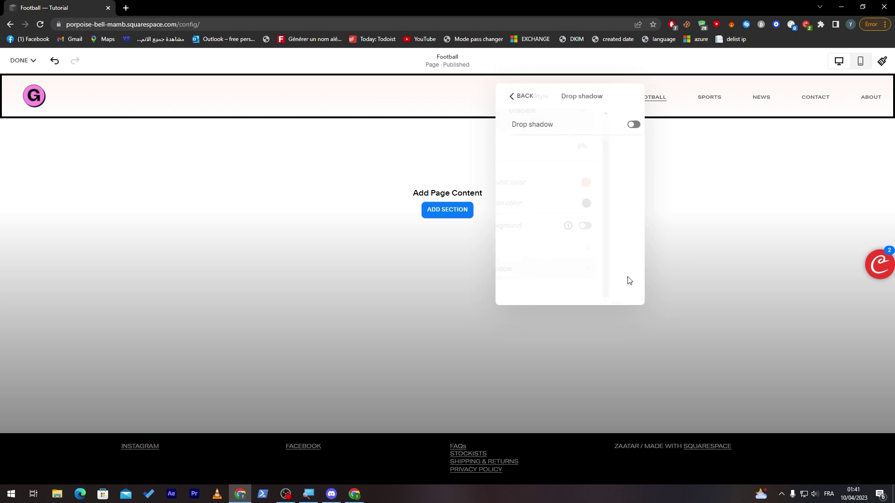
left_click(628, 126)
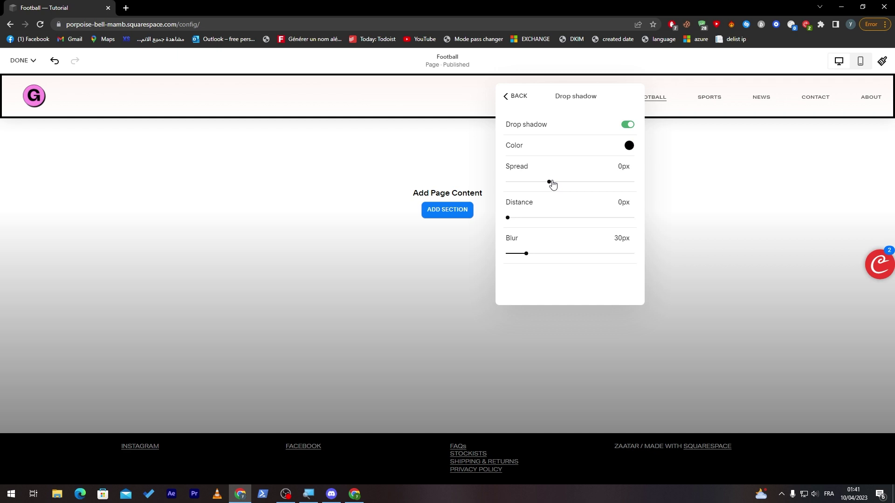
left_click_drag(552, 185, 587, 183)
- Set the drop shadow distance to 32px and increase its blur
left_click(33, 61)
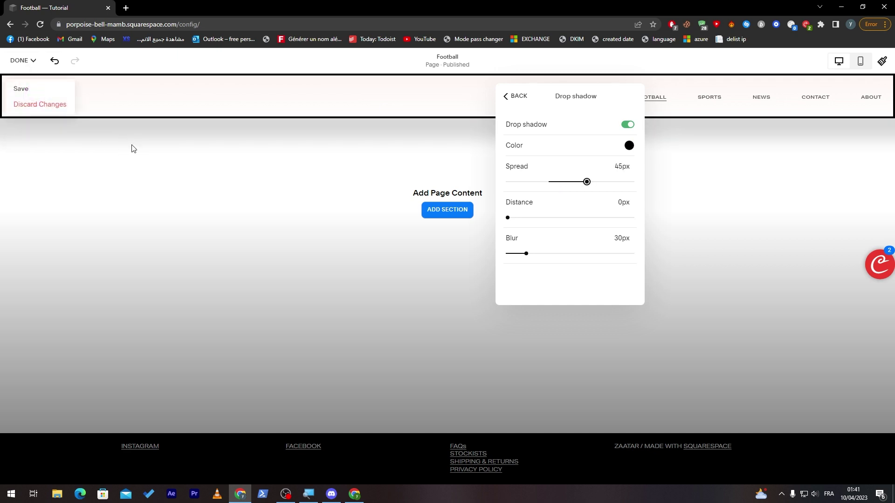
left_click(132, 148)
left_click_drag(508, 218, 588, 227)
left_click_drag(527, 254, 605, 254)
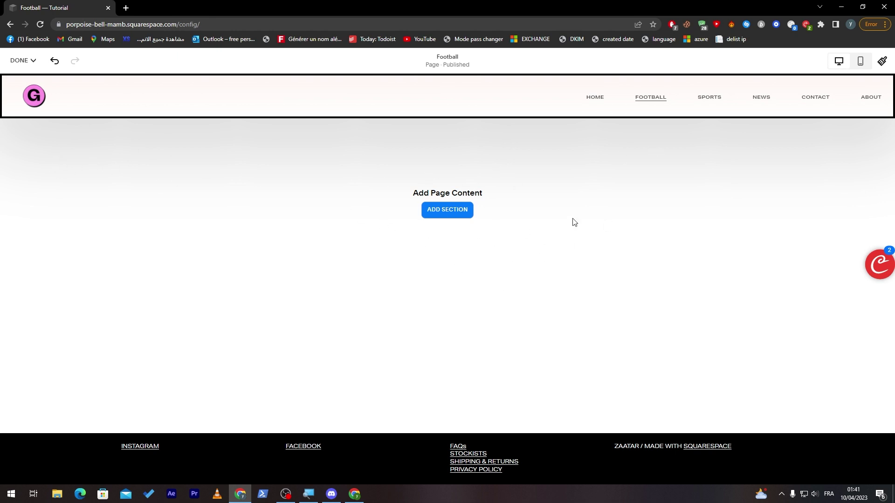
- Set the site header's Fixed header style to Scroll Back
left_click(669, 96)
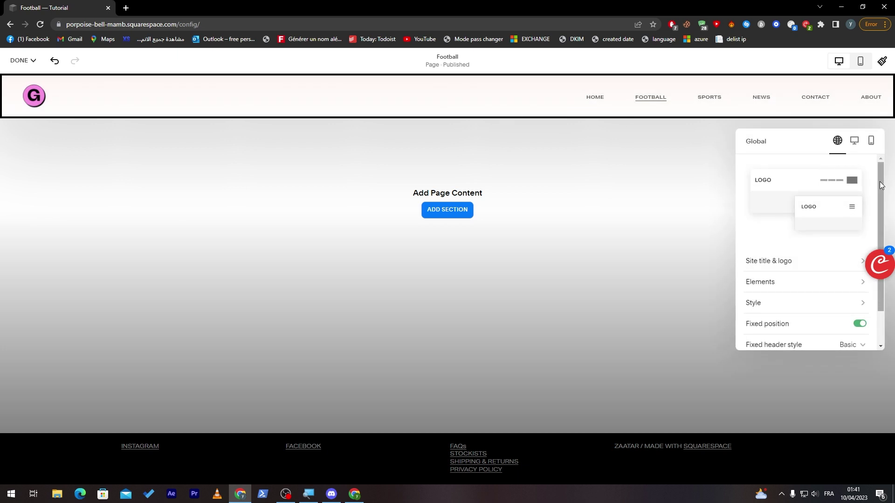
left_click_drag(879, 181, 880, 232)
left_click(849, 305)
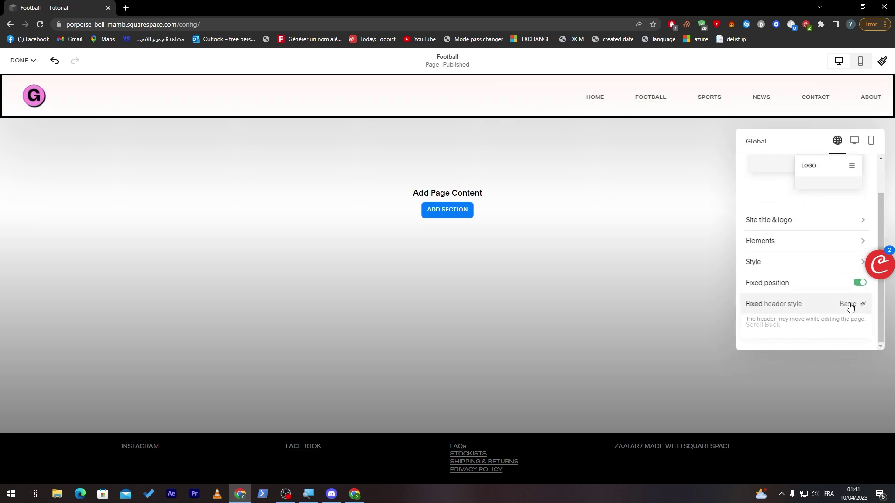
left_click(823, 325)
left_click(683, 267)
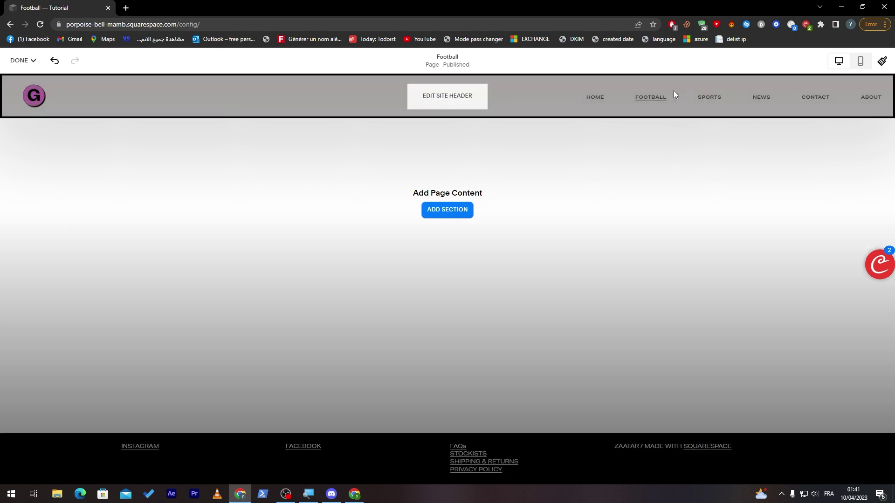
- Recheck that Fixed header style stays Scroll Back and close the header settings
left_click(673, 92)
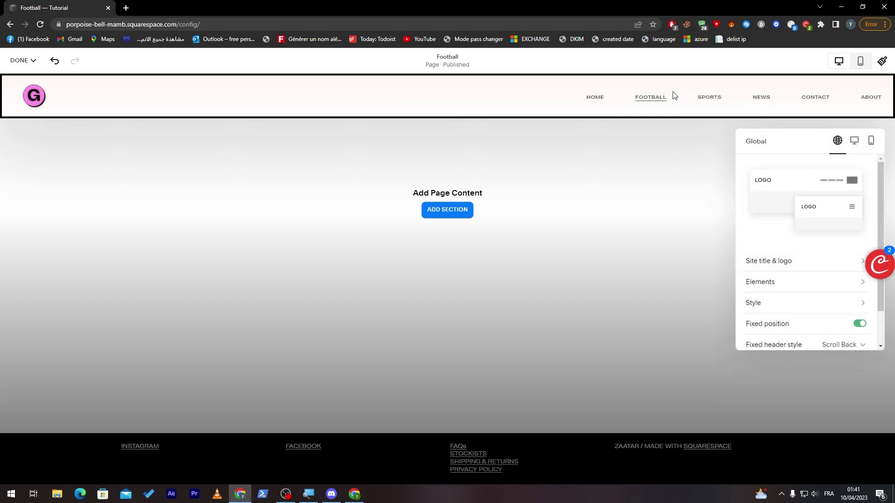
scroll(875, 187, "down", 2)
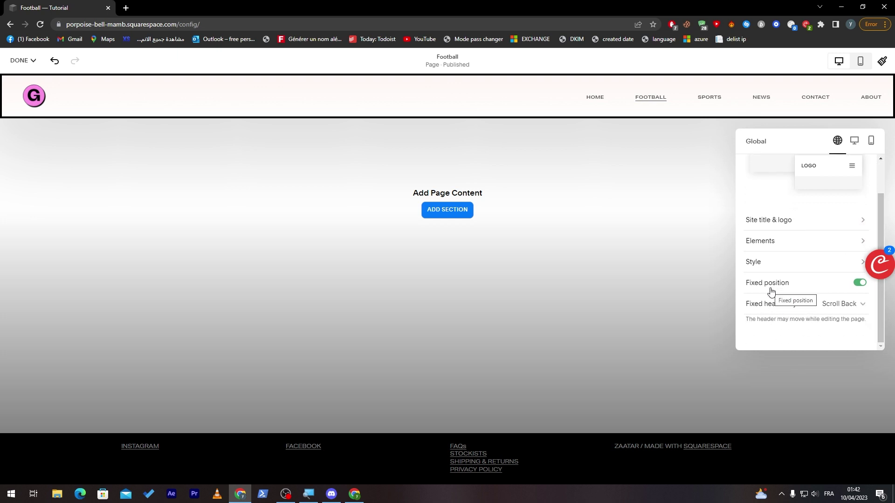
left_click(848, 311)
left_click(845, 312)
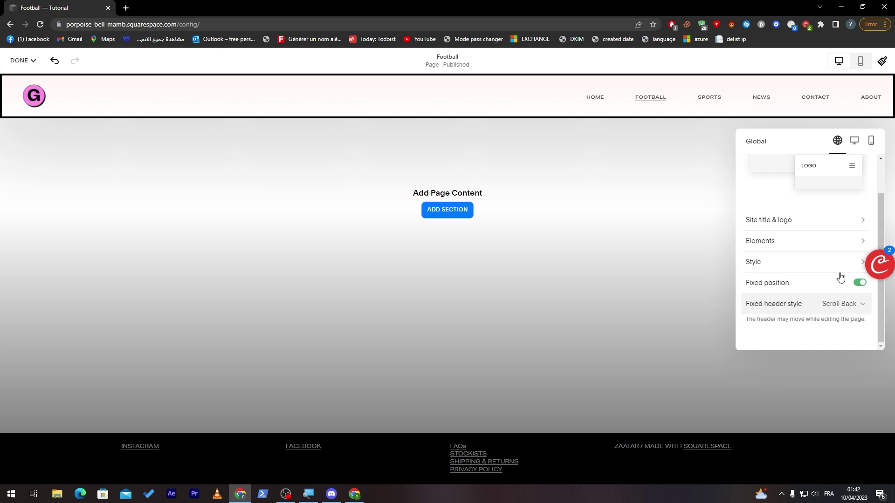
left_click(382, 135)
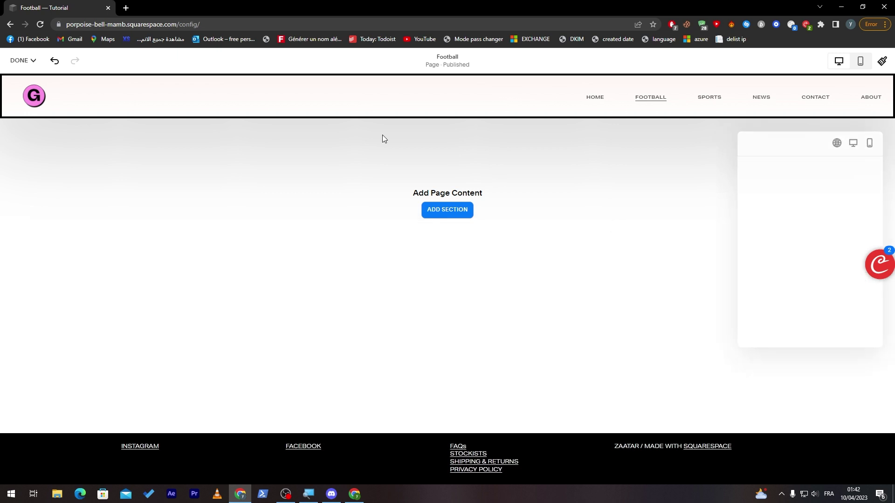
- Open a new browser tab and load amazon.com after a brief jumia.ma attempt
left_click(127, 8)
type("jum")
key("Return")
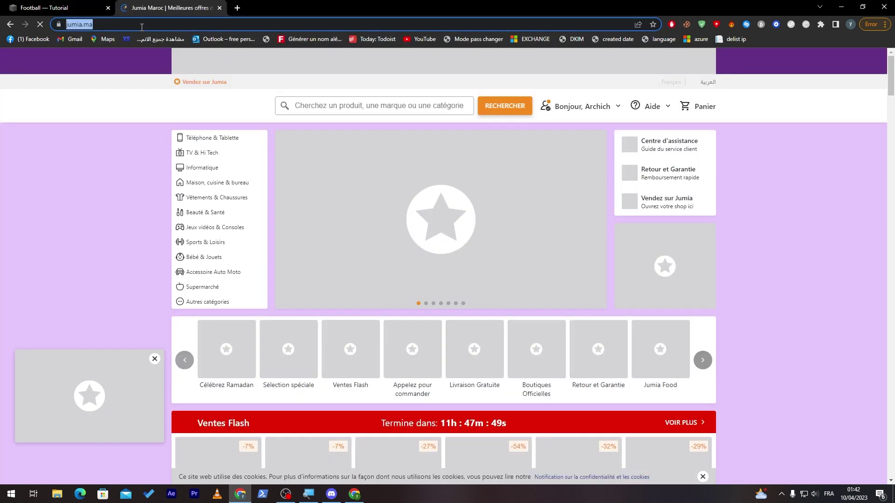
left_click(141, 24)
type("ama")
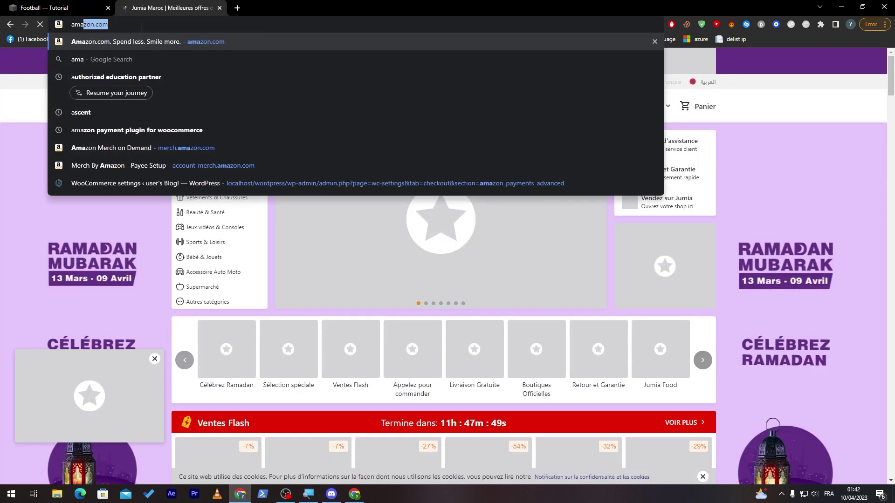
key("Return")
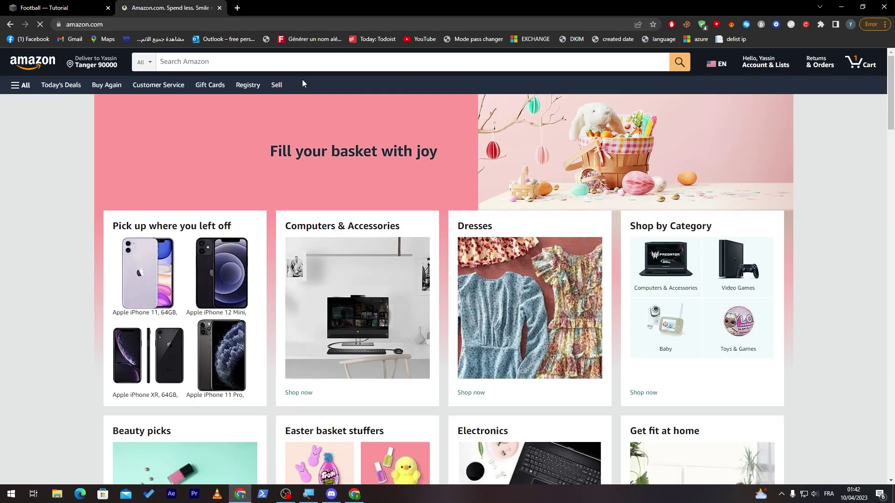
mouse_move(892, 73)
left_mouse_down()
mouse_move(893, 325)
mouse_move(893, 75)
left_mouse_up()
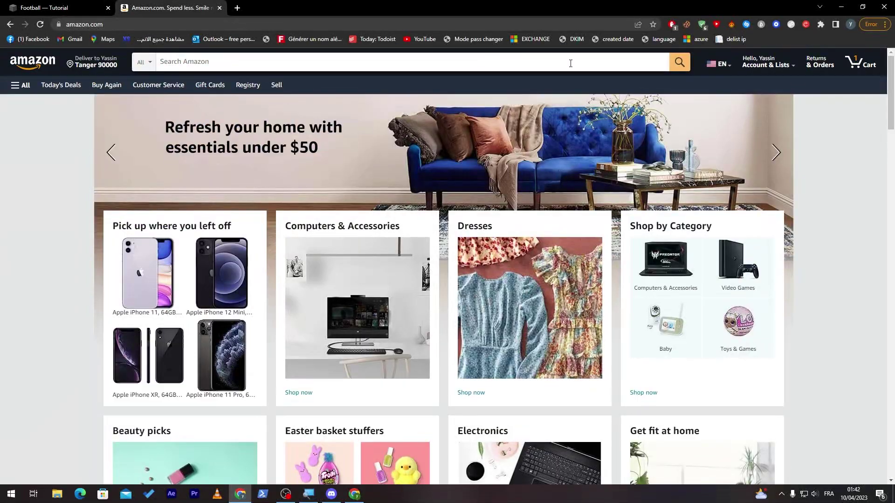
- Open the Squarespace site header settings, then browse down the Amazon home page
left_click(44, 7)
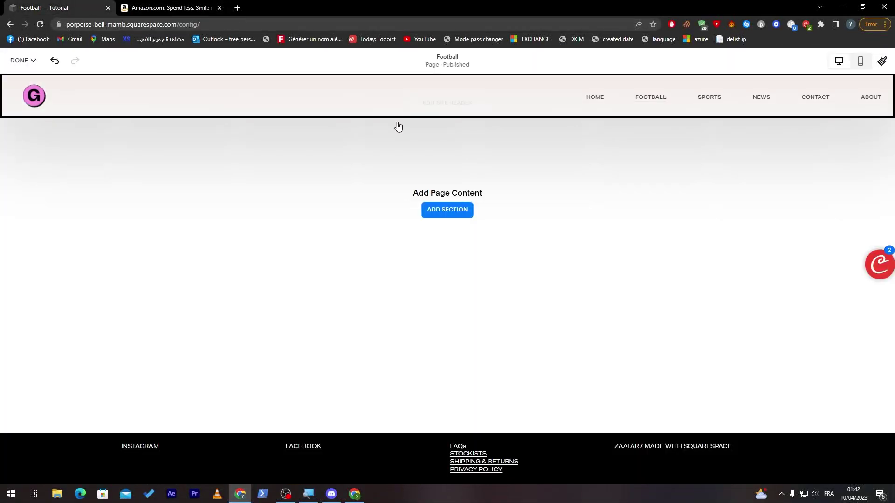
left_click(479, 100)
scroll(831, 335, "down", 2)
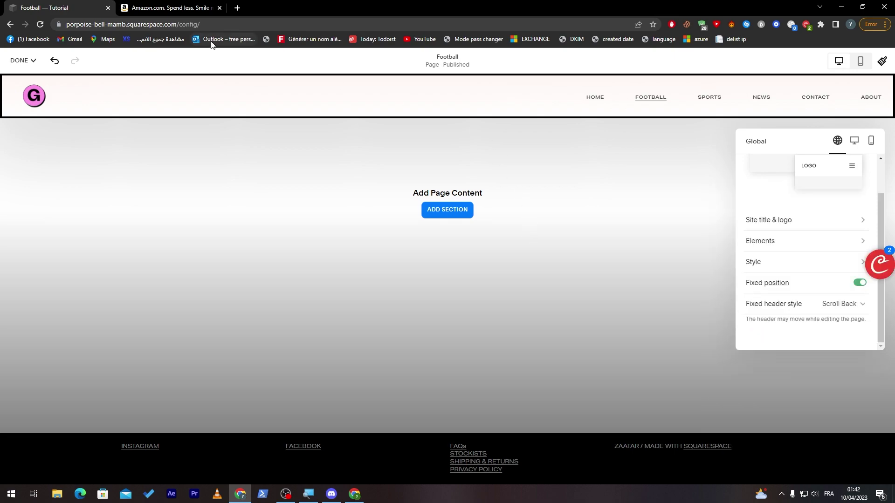
left_click(179, 8)
scroll(891, 129, "down", 15)
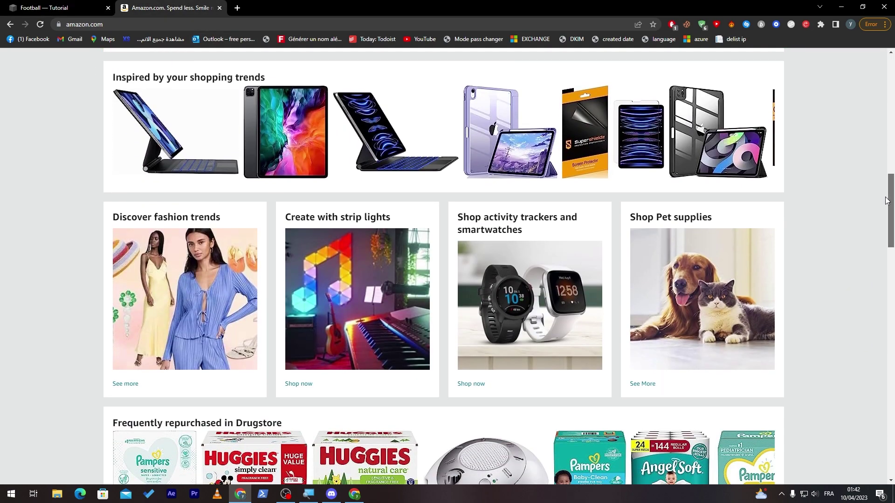
left_click_drag(887, 201, 893, 222)
- Preview the Football page header in Mobile View, then return to Desktop View
left_click(59, 6)
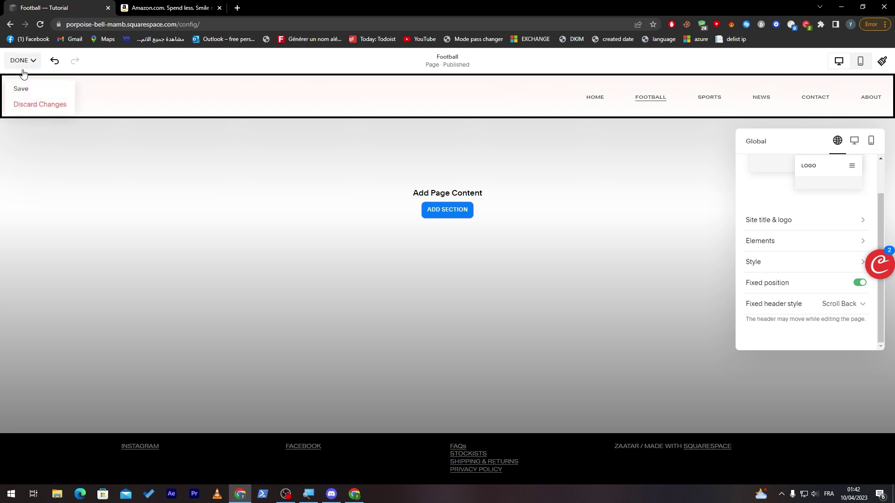
left_click(376, 164)
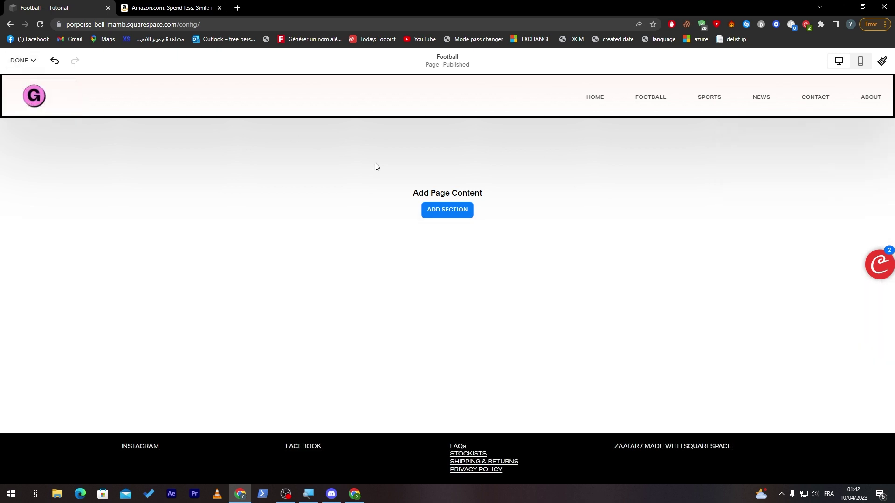
left_click(862, 61)
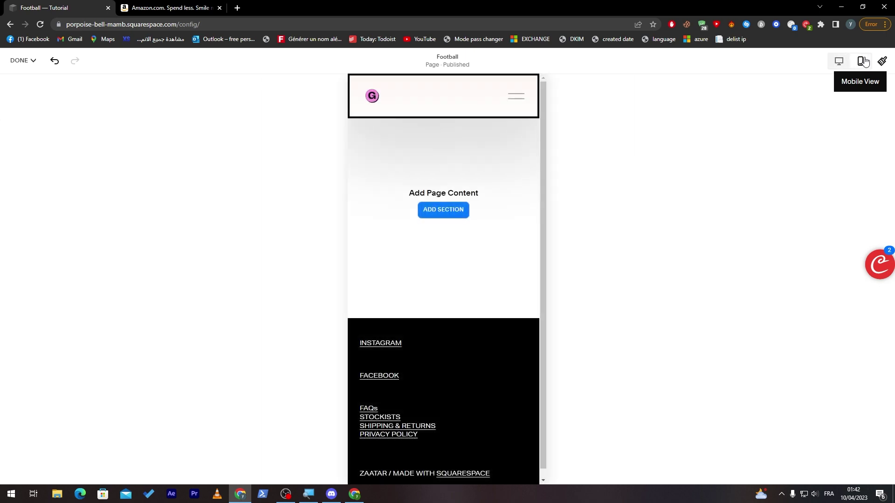
left_click(520, 96)
left_click(654, 99)
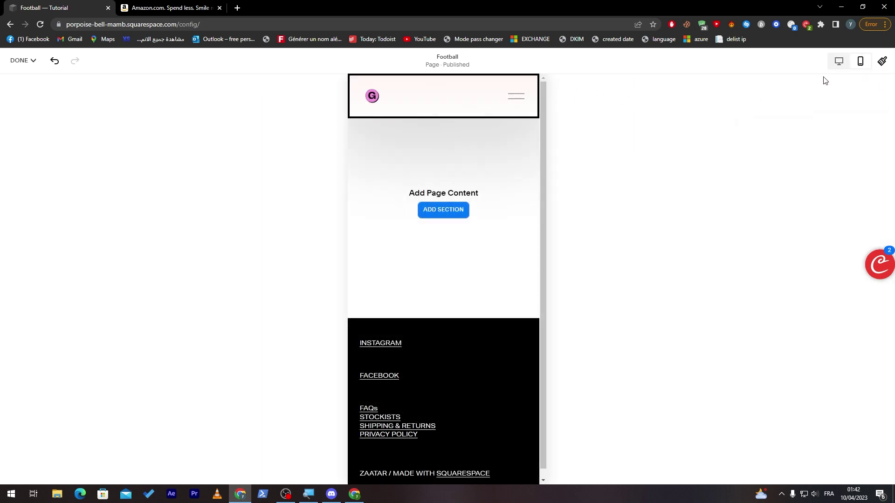
left_click(839, 61)
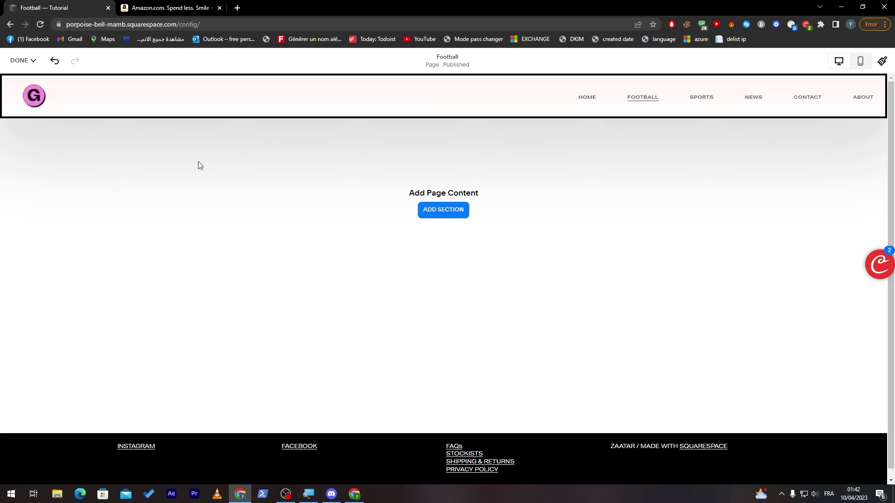
left_click(33, 61)
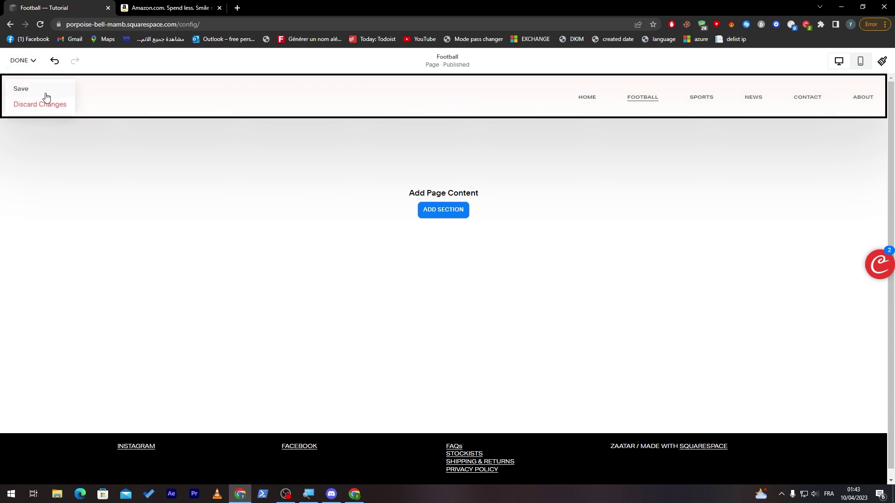
- Save the Football page's header edits from the Done menu
left_click(26, 95)
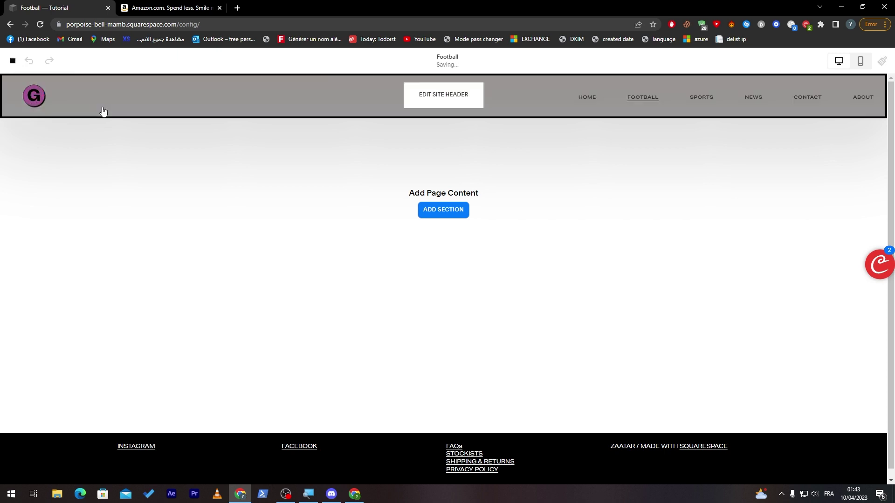